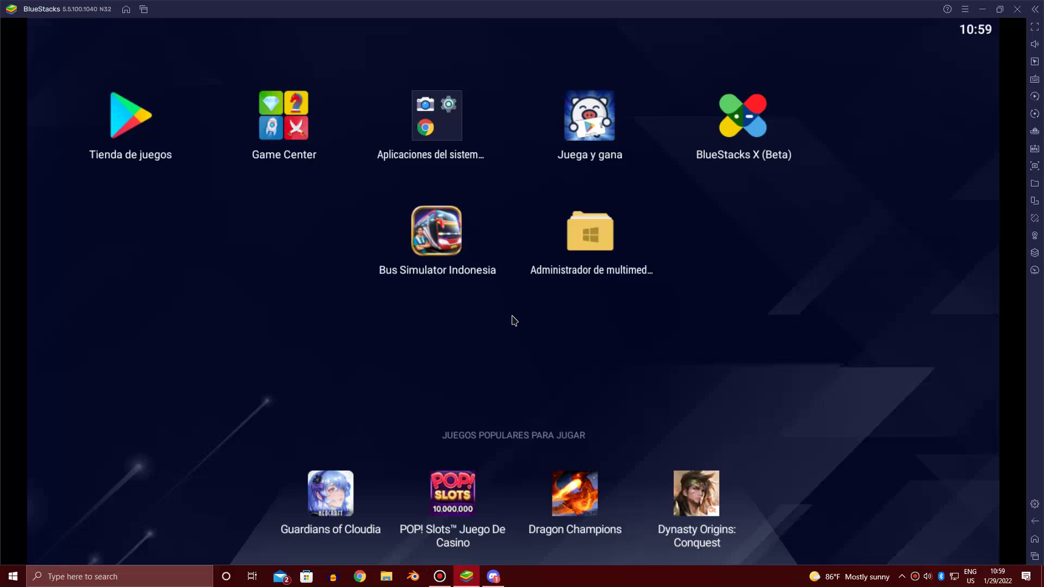
Launch Bus Simulator Indonesia from the emulator's home screen.
mouse_move(465, 576)
left_click_drag(102, 114, 175, 169)
left_click(141, 10)
left_click(326, 275)
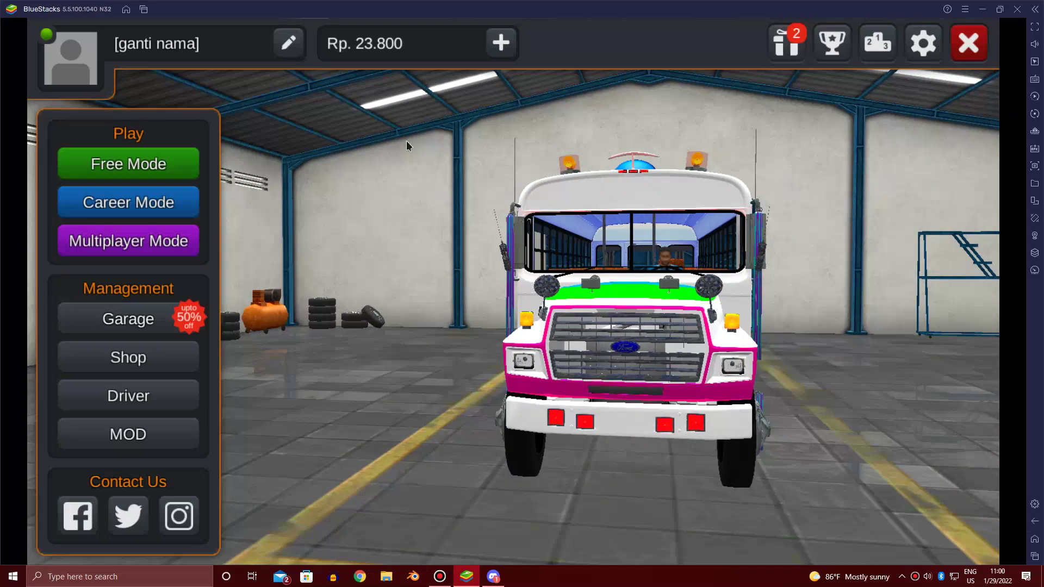
Try to change the player nickname to XTEAM507.
left_click(288, 42)
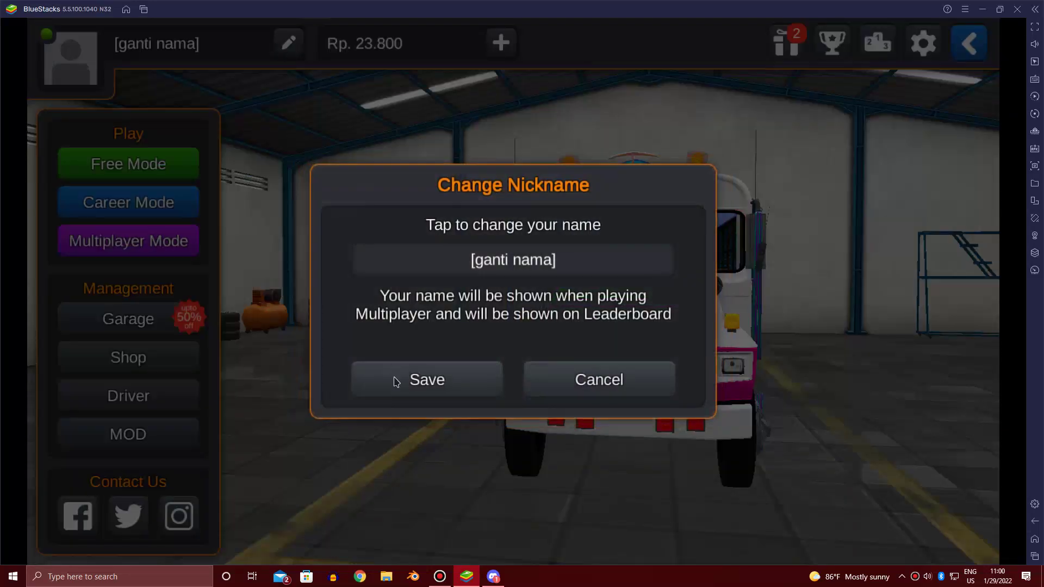
left_click(552, 265)
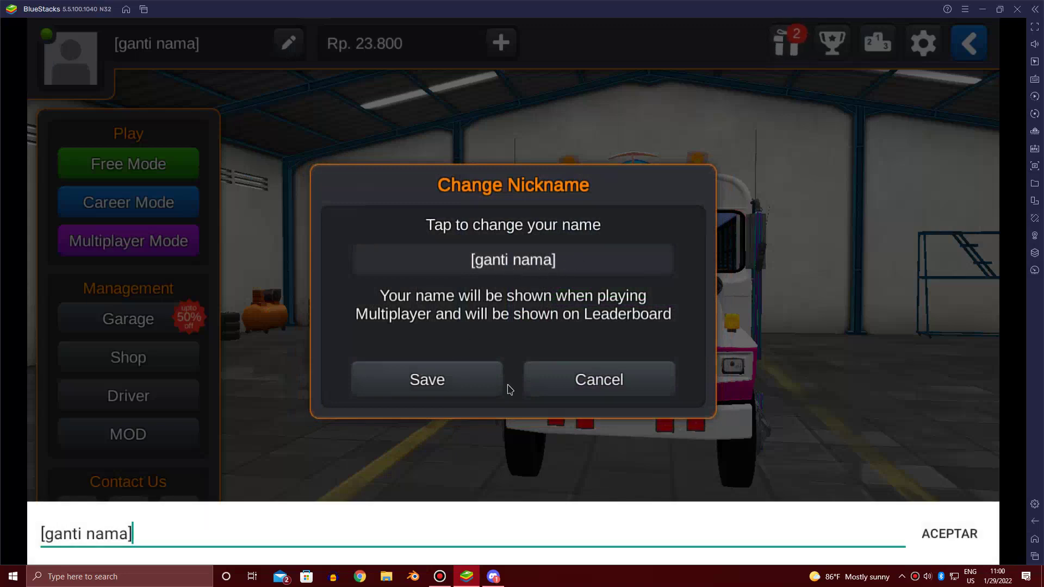
key("BackSpace")
key("BackSpace")
key("BackSpace")
key("BackSpace")
key("BackSpace")
key("BackSpace")
key("BackSpace")
key("BackSpace")
key("BackSpace")
key("BackSpace")
key("BackSpace")
key("BackSpace")
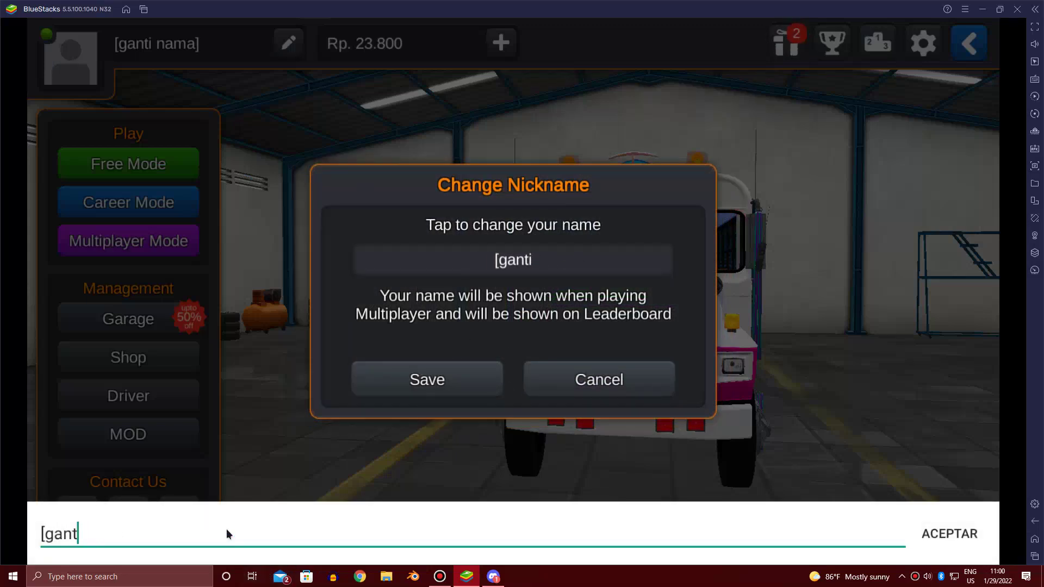
type("xtem")
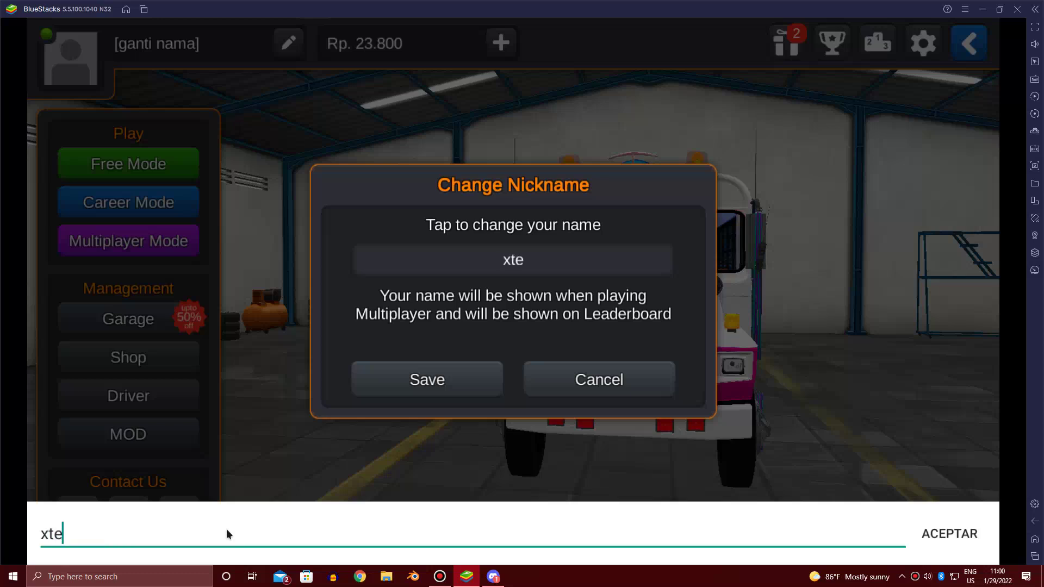
key("BackSpace")
key("BackSpace")
key("BackSpace")
key("BackSpace")
type("XTEAM507")
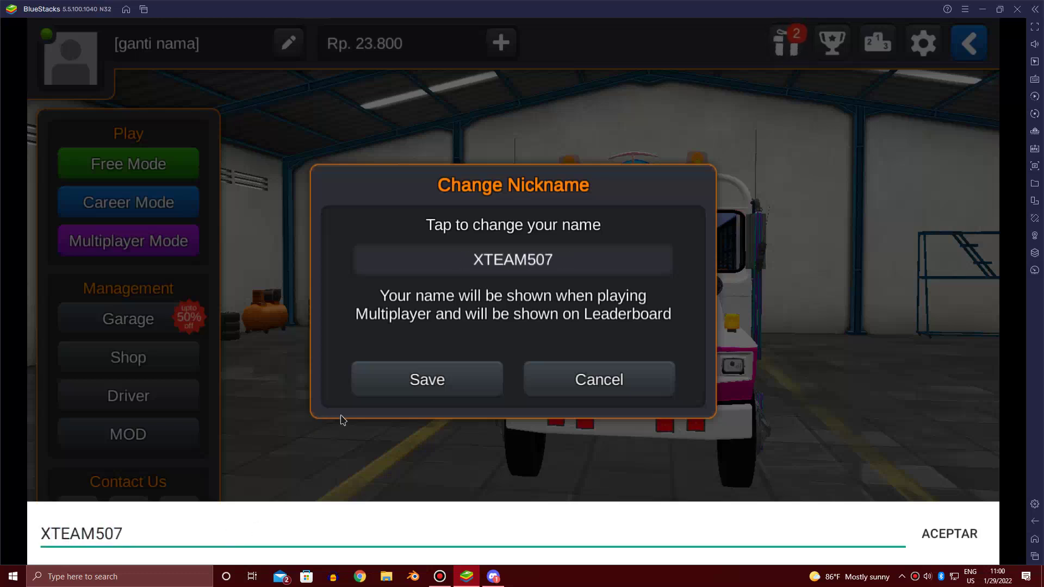
left_click(396, 384)
left_click(409, 383)
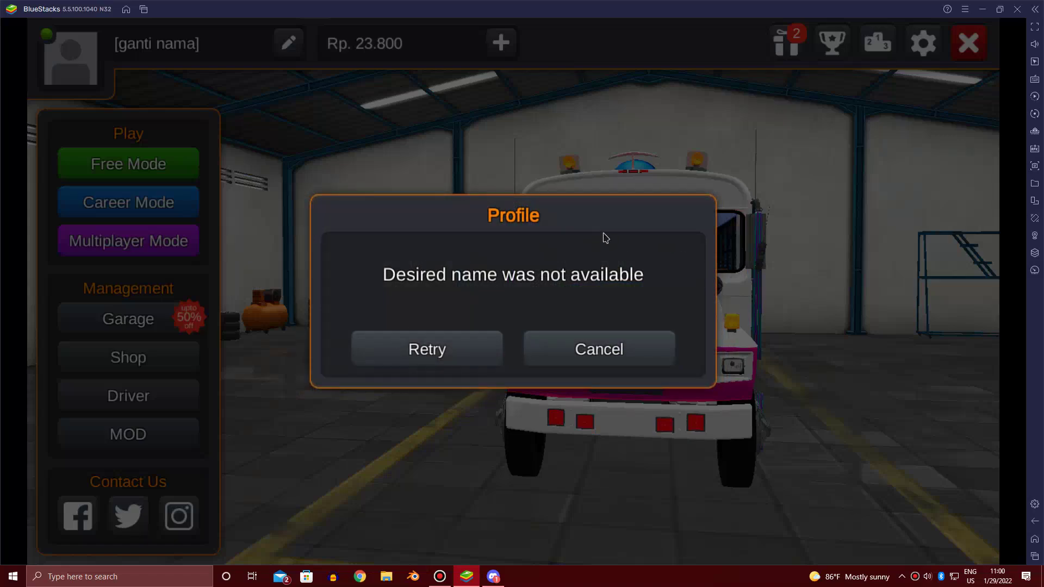
left_click(462, 357)
left_click(577, 337)
Change the player nickname to [XTEAM 507], keeping the square brackets, and save it.
left_click(288, 43)
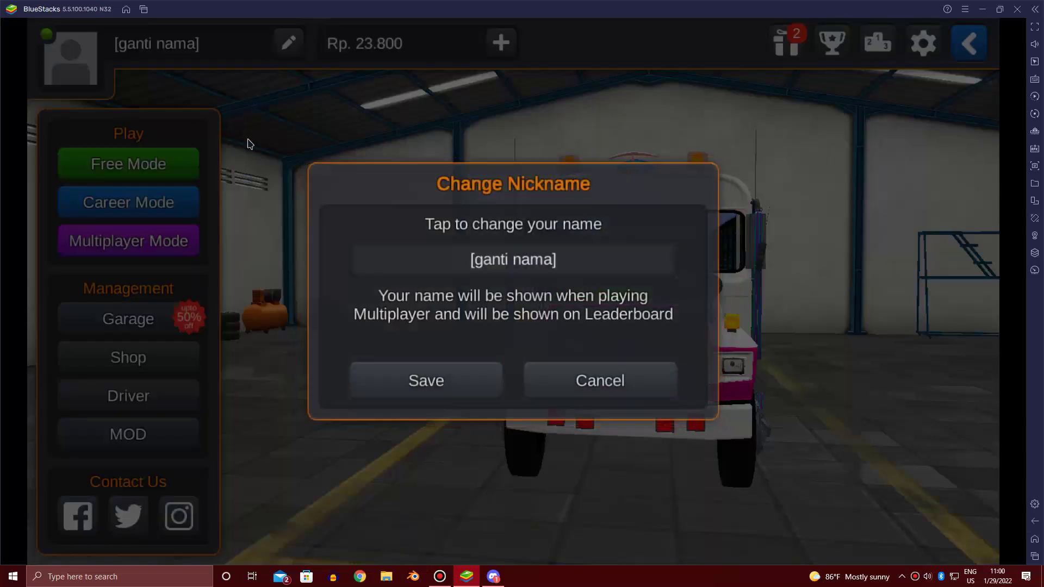
left_click(548, 266)
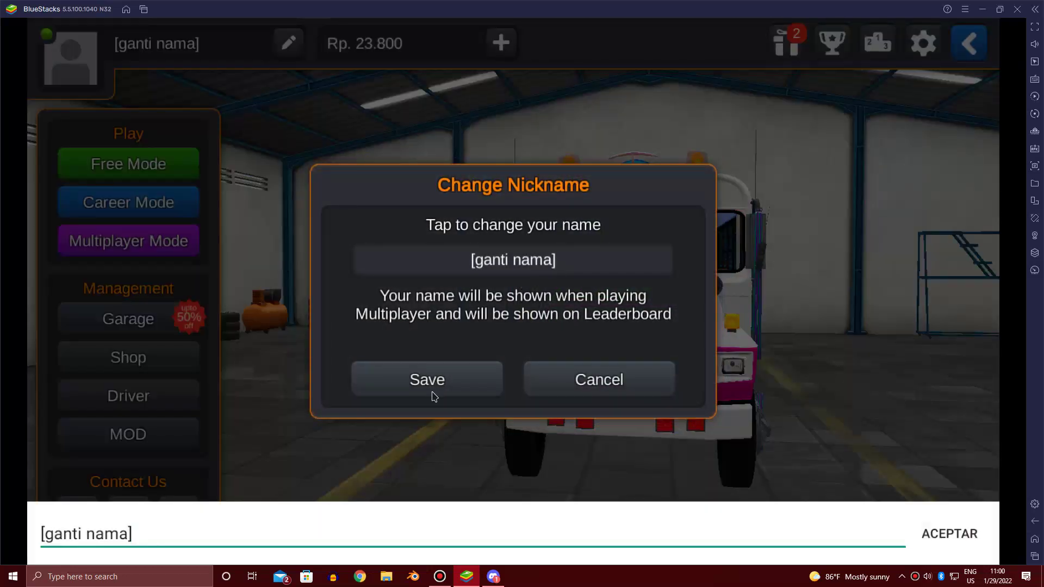
left_click_drag(177, 533, 1, 559)
left_click(181, 542)
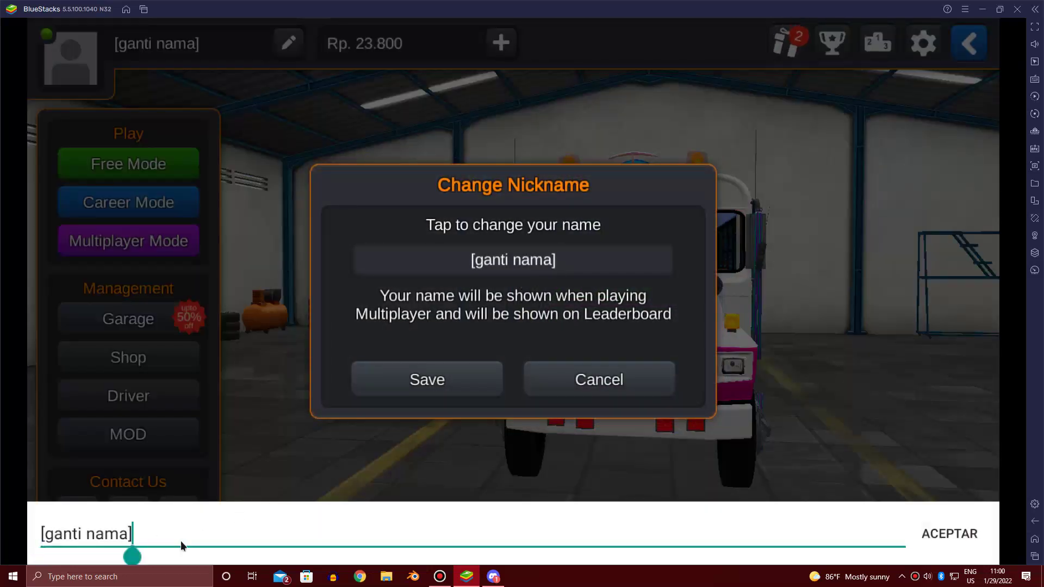
left_click(126, 535)
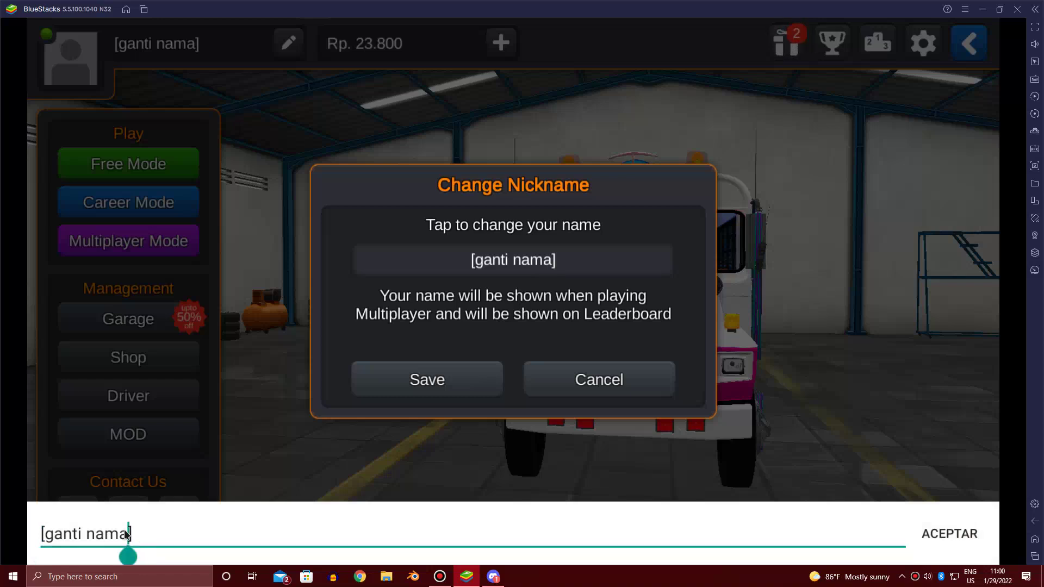
key("BackSpace")
key("BackSpace")
key("BackSpace")
key("BackSpace")
key("BackSpace")
key("BackSpace")
key("BackSpace")
key("BackSpace")
key("BackSpace")
key("BackSpace")
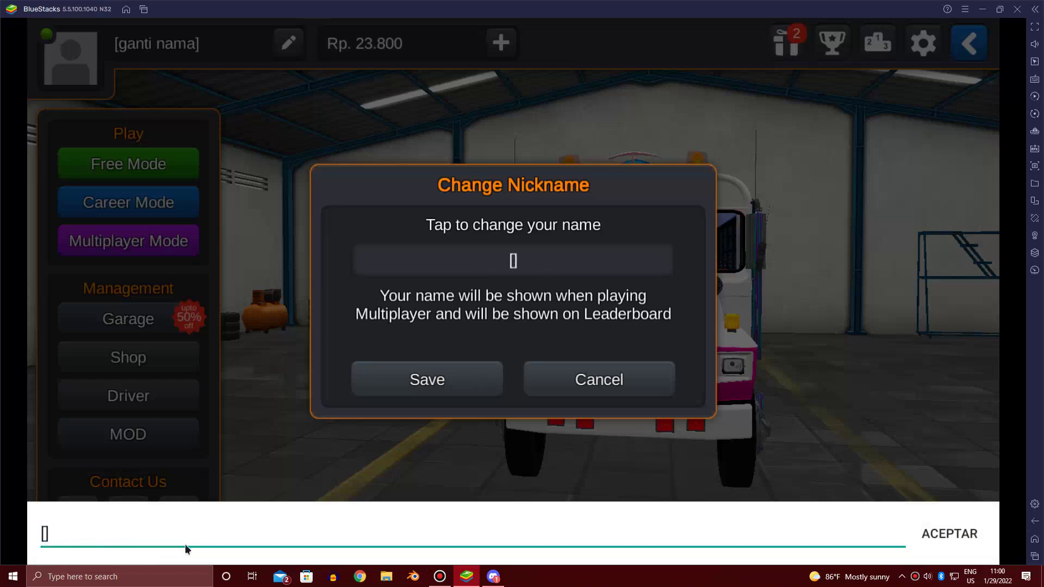
type("XTEAM ")
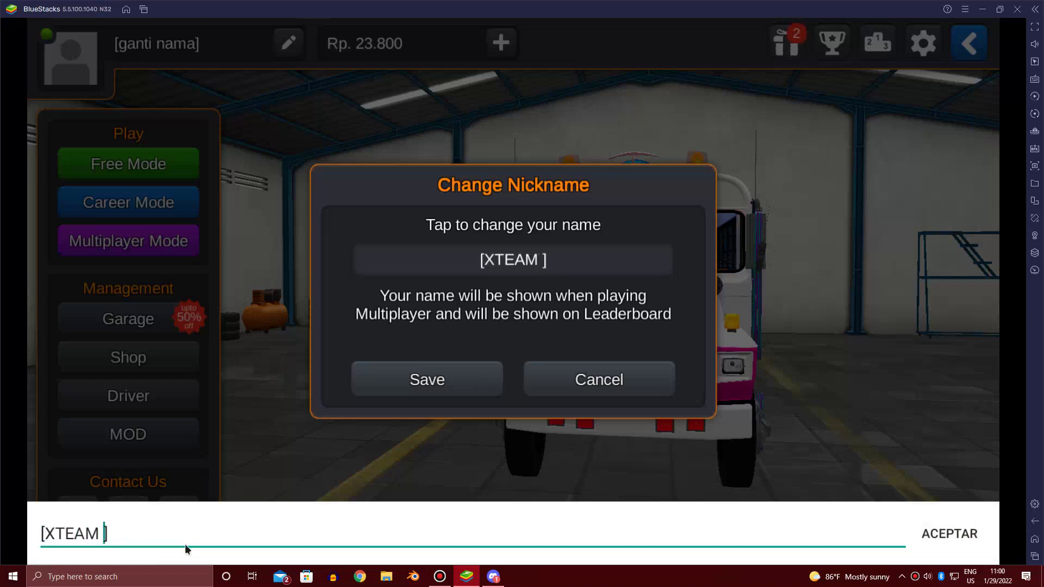
type("507")
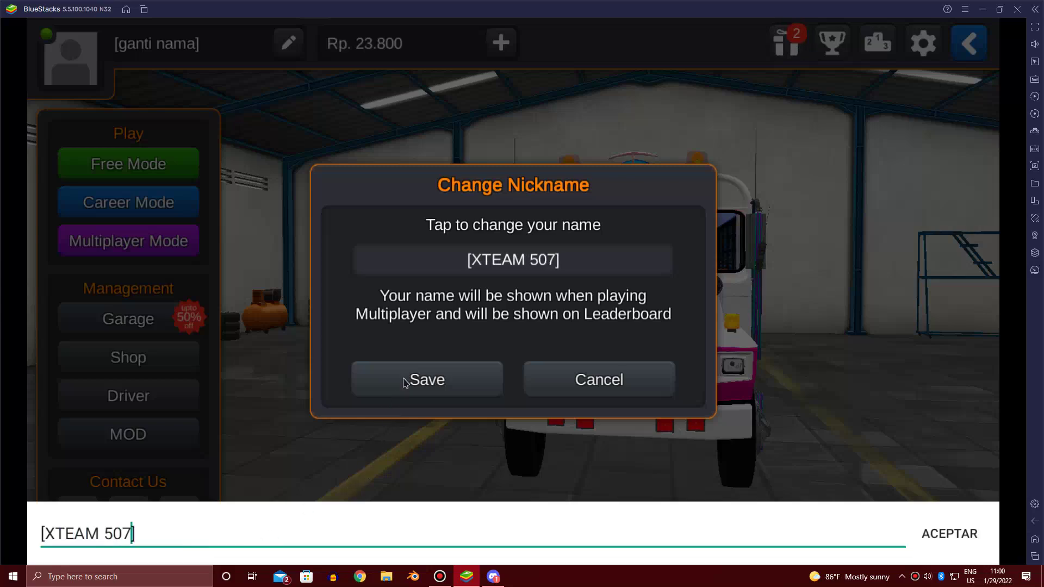
left_click(405, 382)
left_click(408, 383)
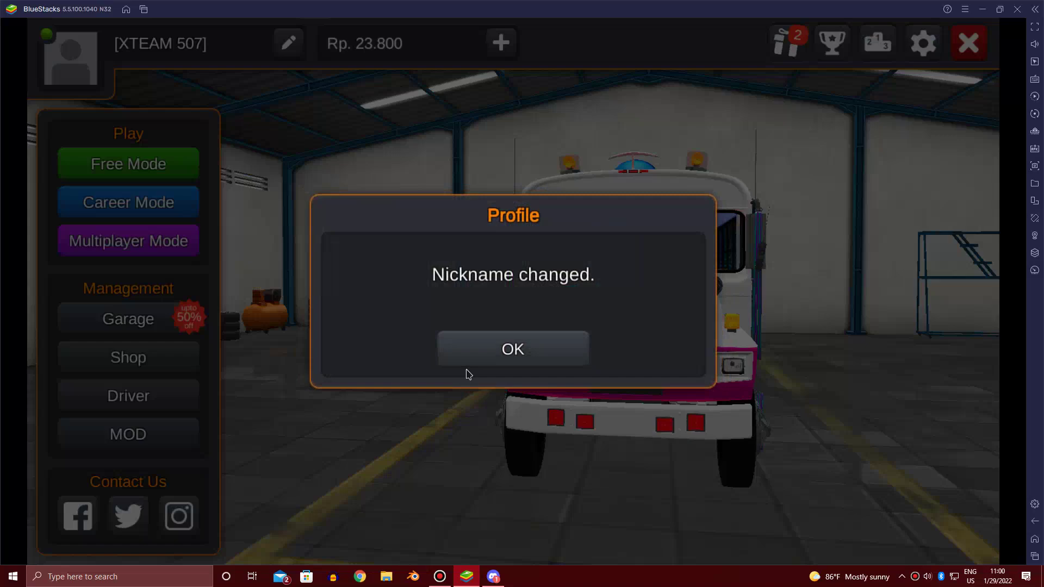
left_click(471, 364)
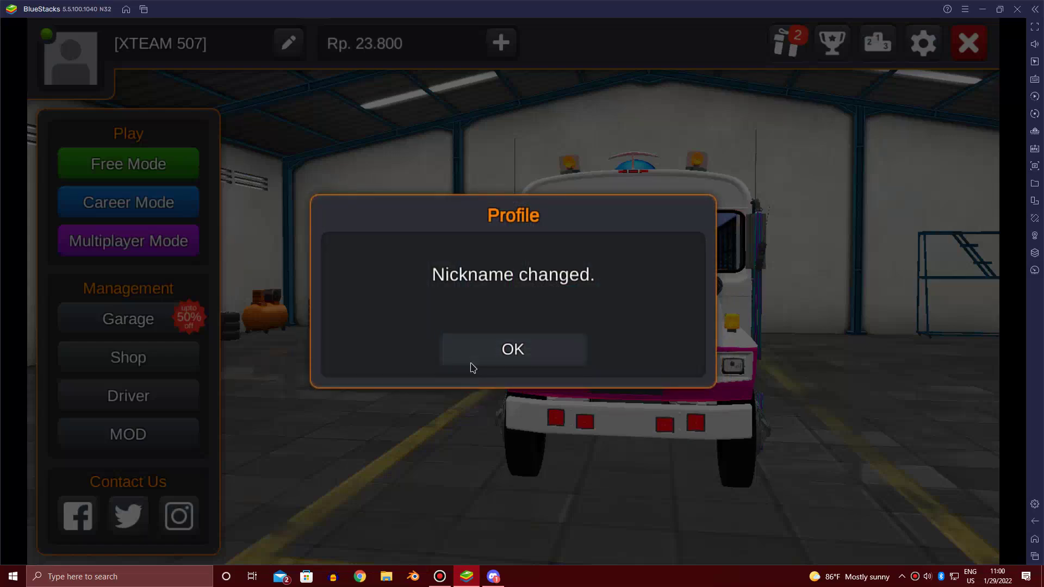
Open the game's file manager for importing a vehicle mod.
mouse_move(439, 581)
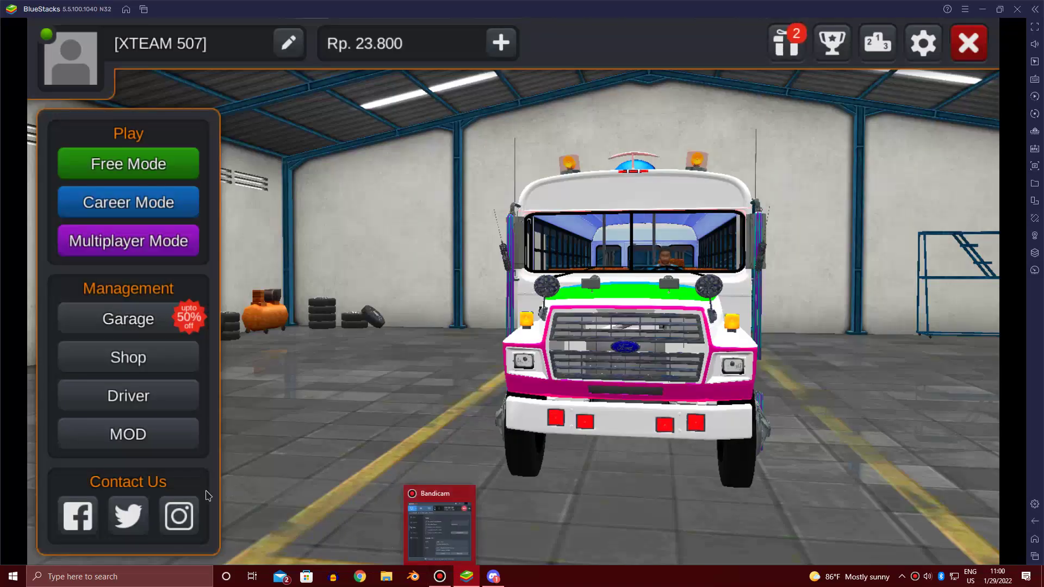
left_click(151, 443)
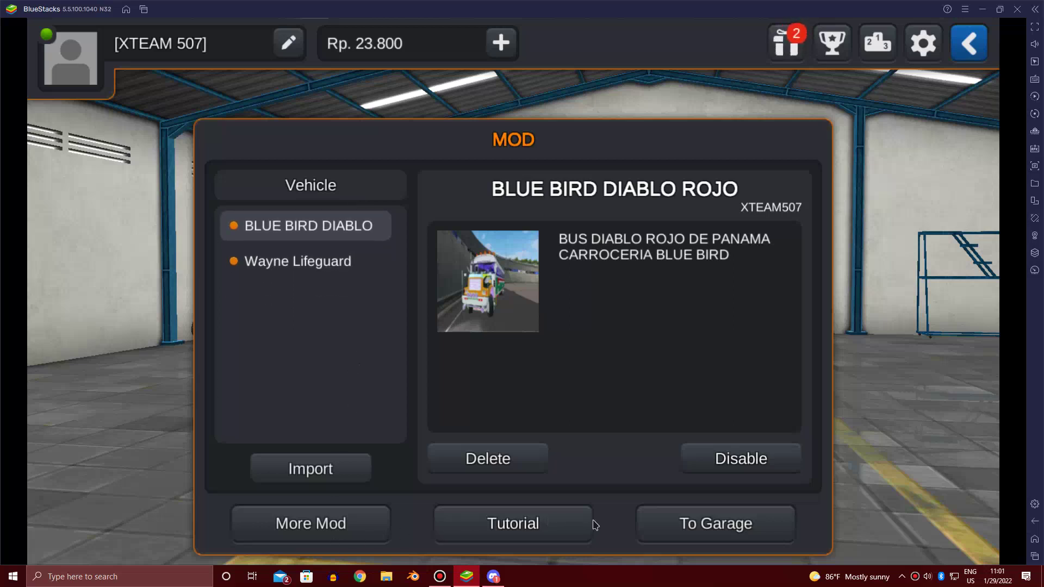
left_click(299, 472)
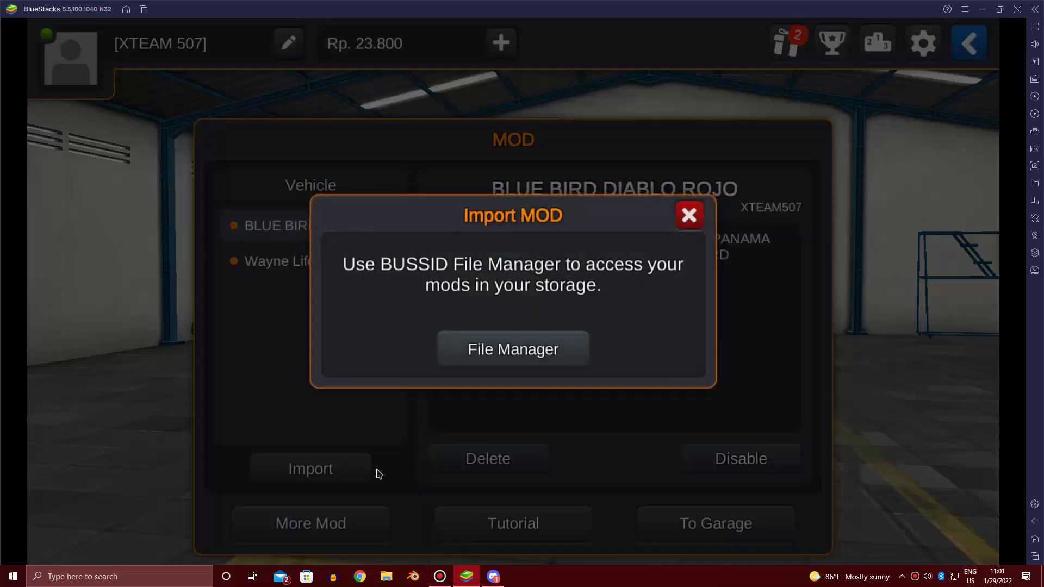
left_click(499, 356)
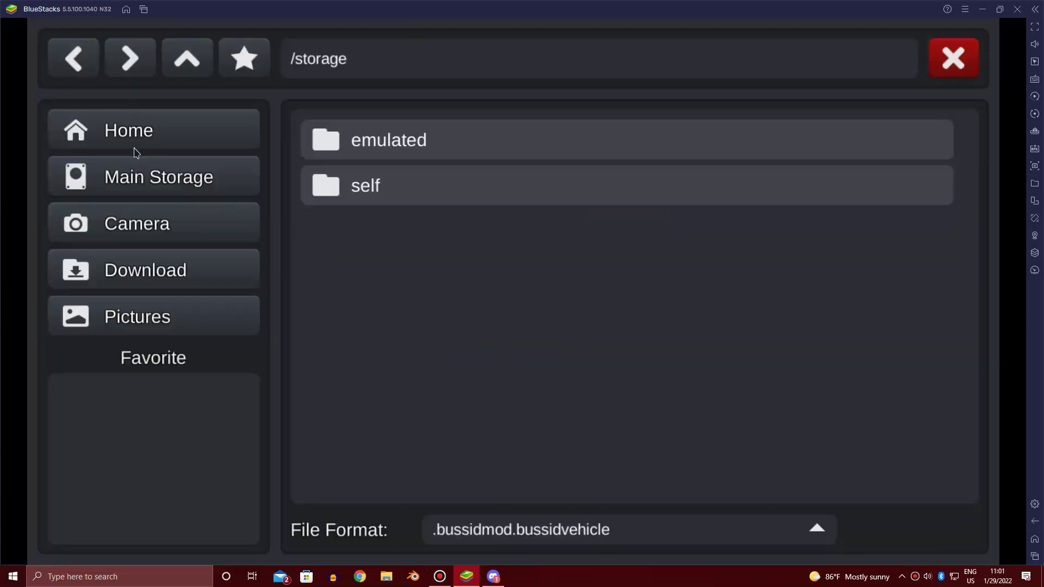
Look through the folders in the device's Main Storage for the mod files.
left_click(140, 177)
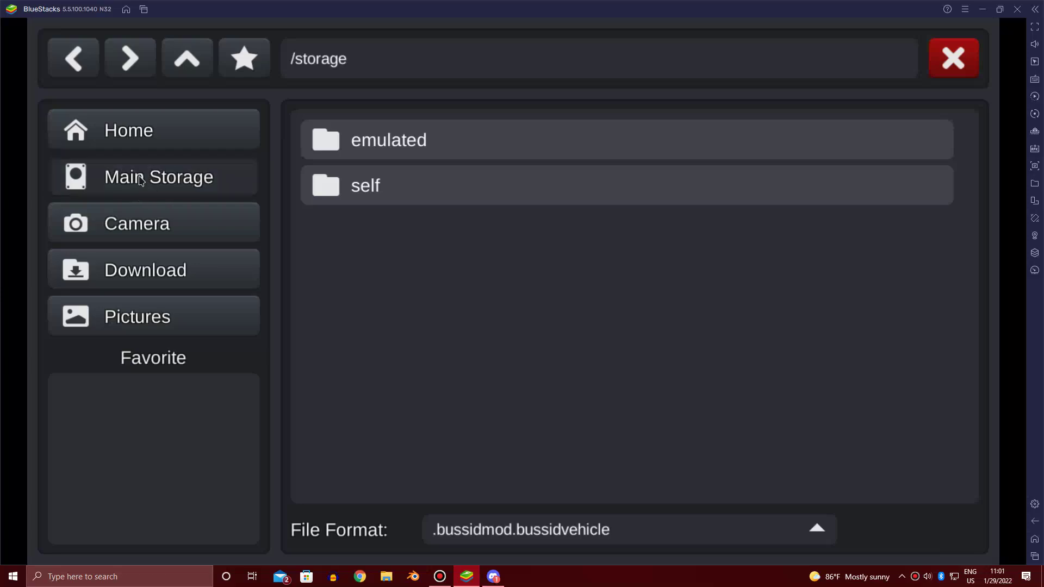
scroll(412, 171, "down", 5)
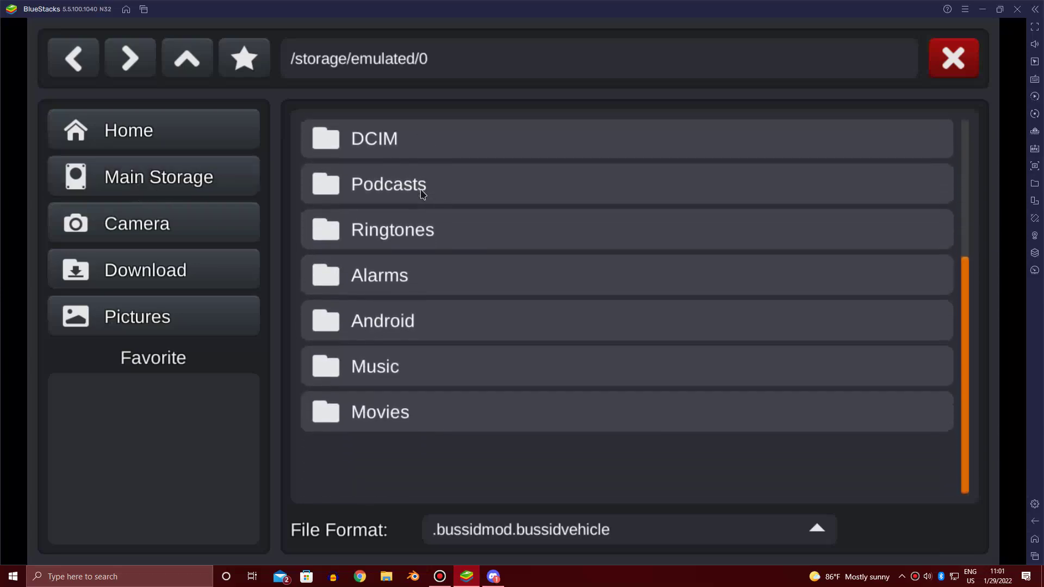
scroll(394, 265, "up", 5)
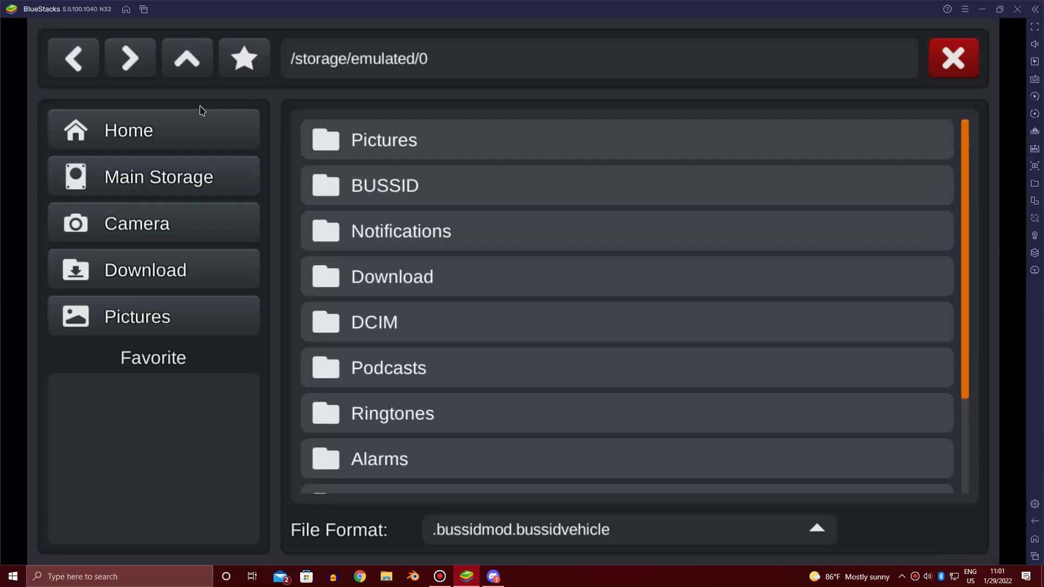
Go up to the file system's top level and check the data and root folders for mod files.
left_click(186, 58)
left_click(185, 62)
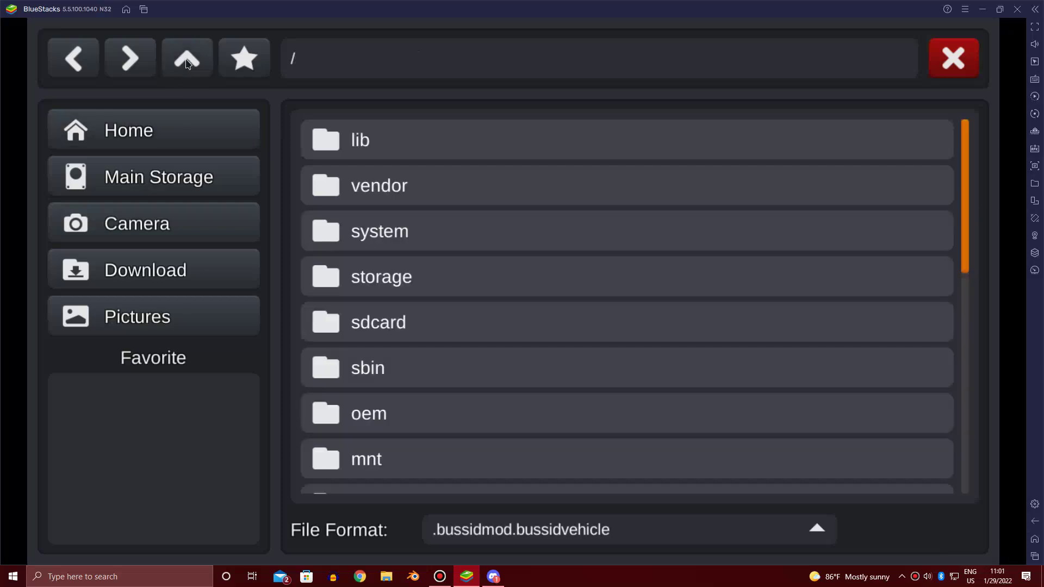
scroll(398, 310, "down", 4)
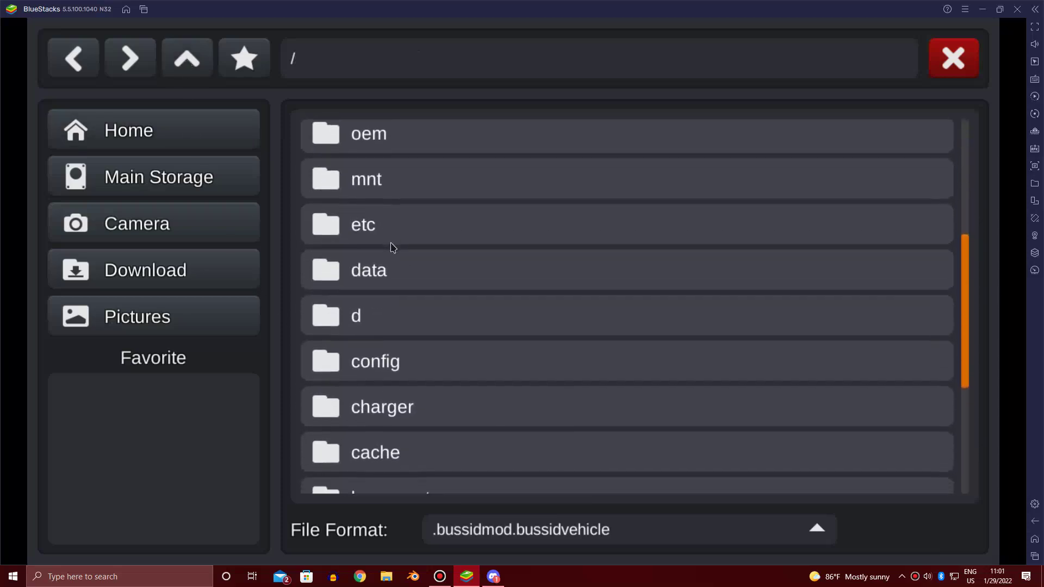
scroll(391, 243, "up", 1)
scroll(389, 267, "down", 4)
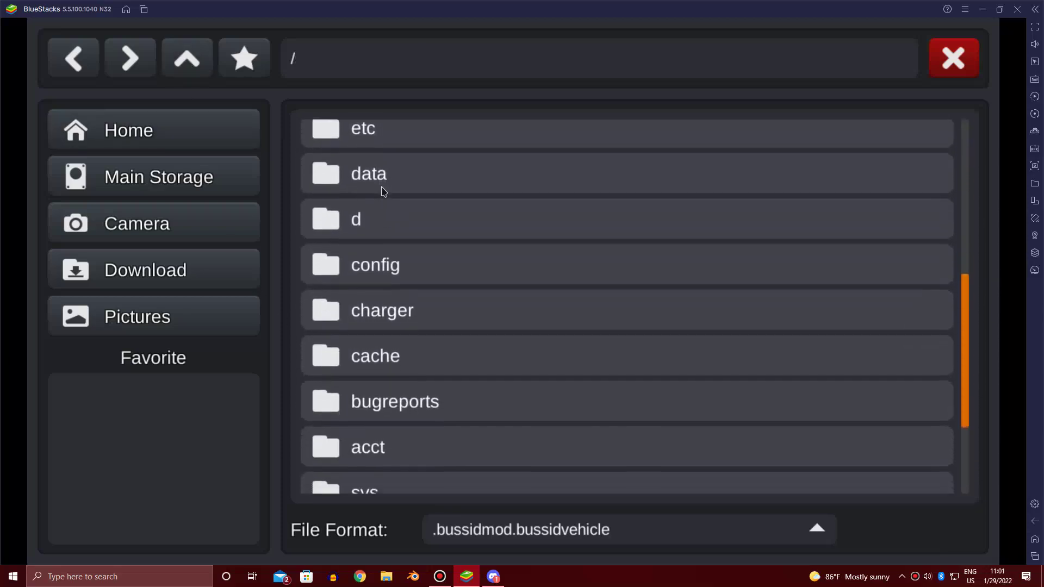
left_click(374, 146)
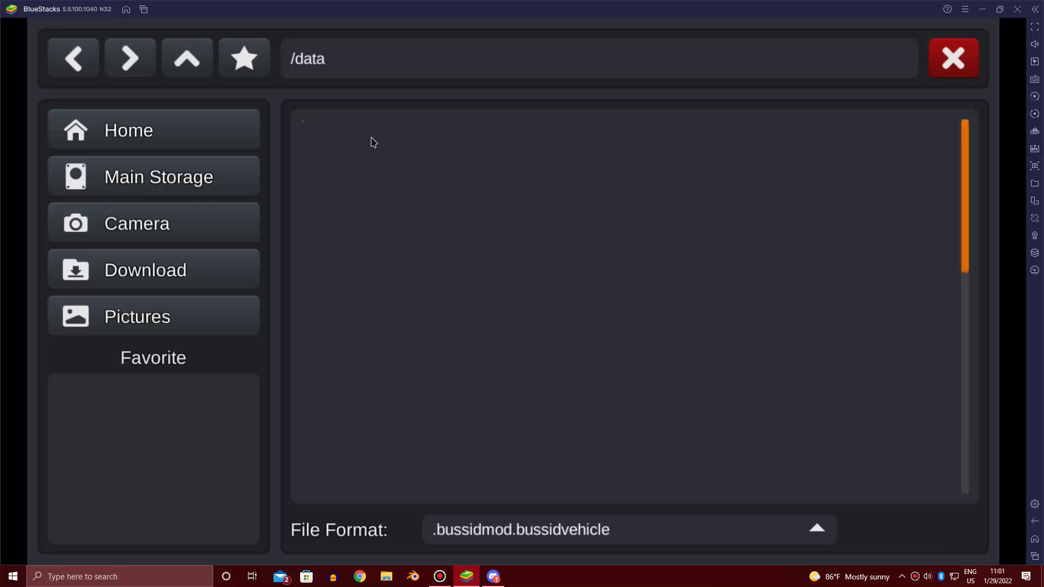
left_click(185, 59)
scroll(442, 284, "down", 8)
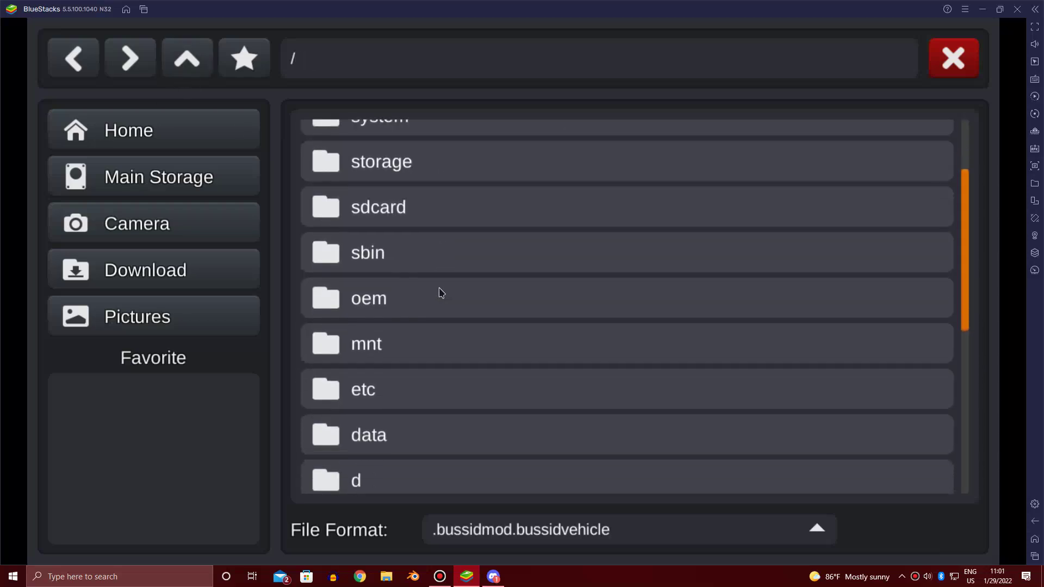
scroll(440, 289, "down", 2)
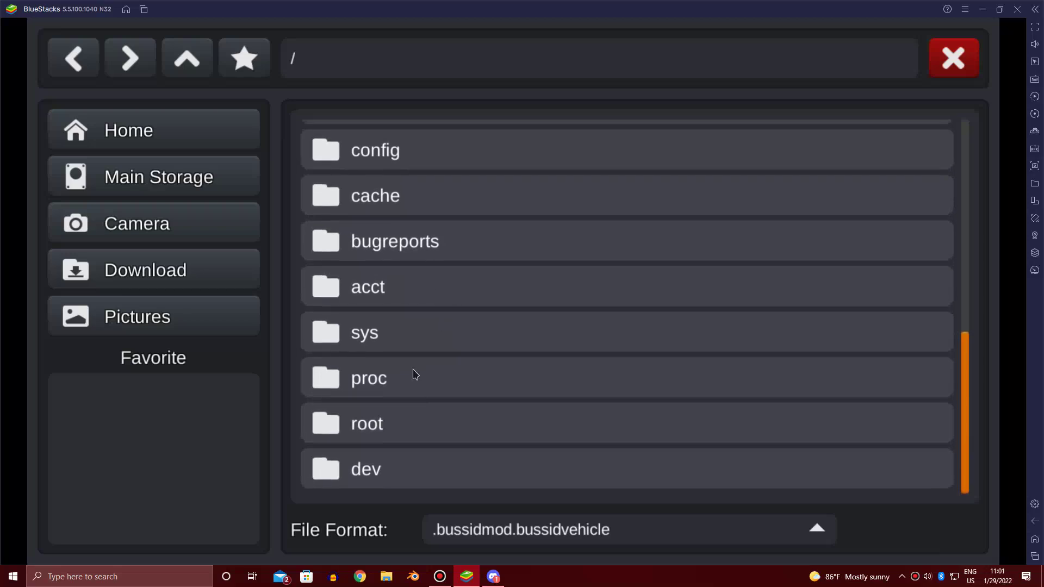
left_click(375, 425)
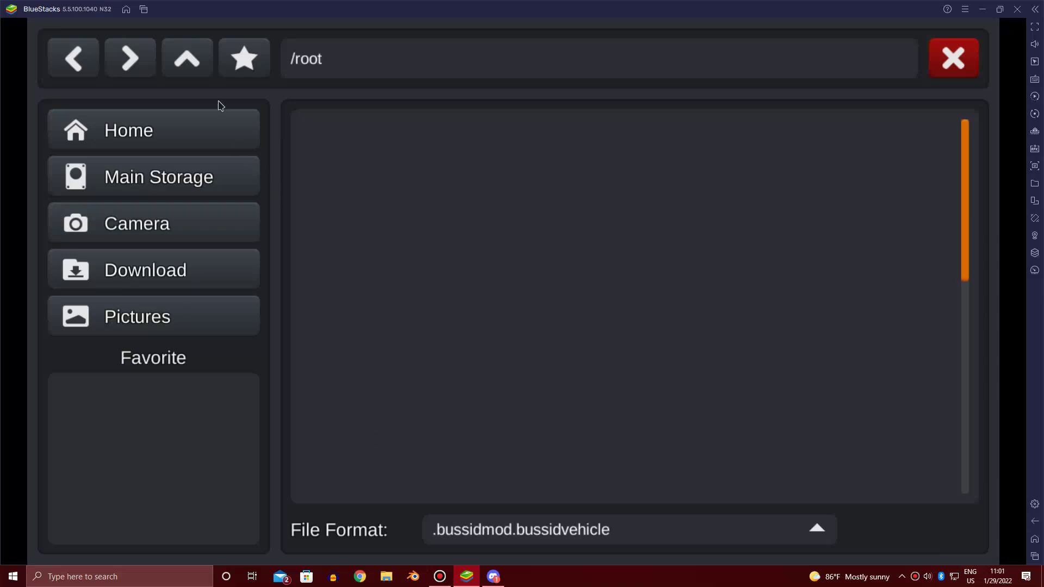
Return to the top-level directory and look through the folders inside sdcard.
left_click(172, 65)
scroll(451, 388, "down", 3)
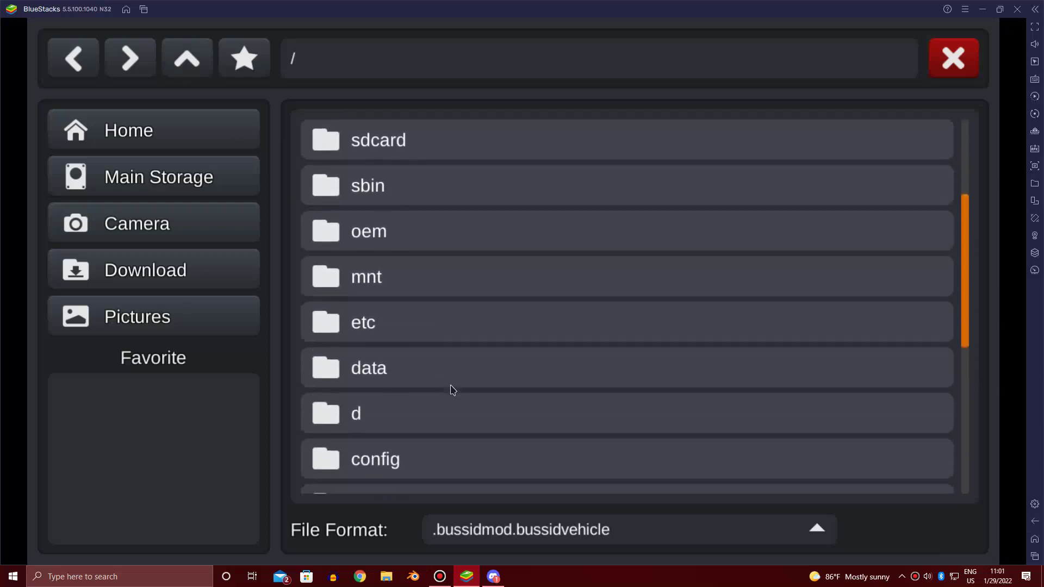
scroll(451, 389, "up", 3)
left_click(397, 332)
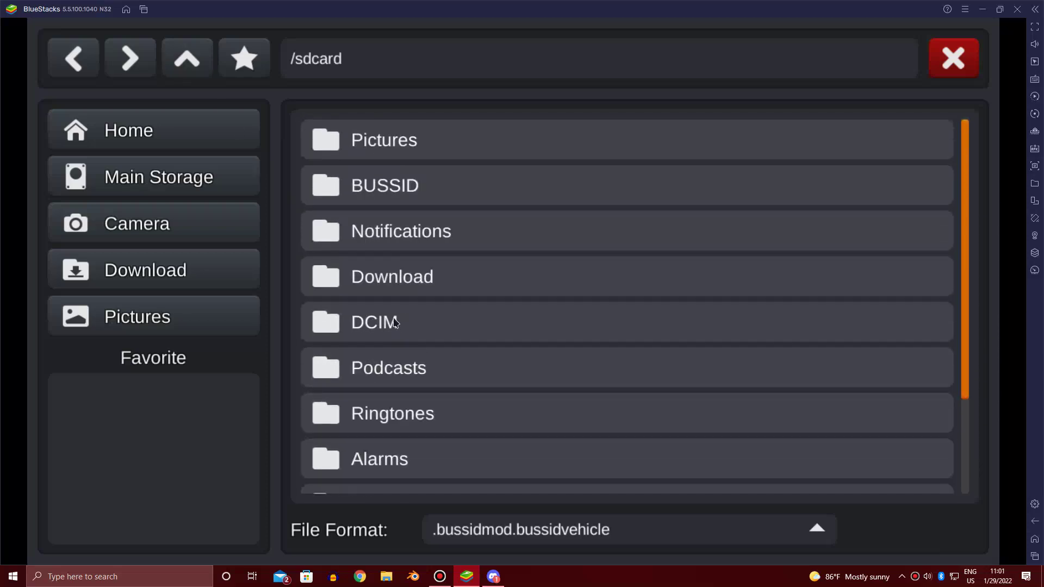
scroll(390, 283, "down", 3)
scroll(390, 284, "up", 3)
scroll(390, 283, "down", 2)
scroll(390, 283, "down", 1)
scroll(390, 283, "up", 3)
Check the emulated folder inside storage for mod files, then return to the top-level directory.
left_click(200, 63)
scroll(343, 228, "up", 1)
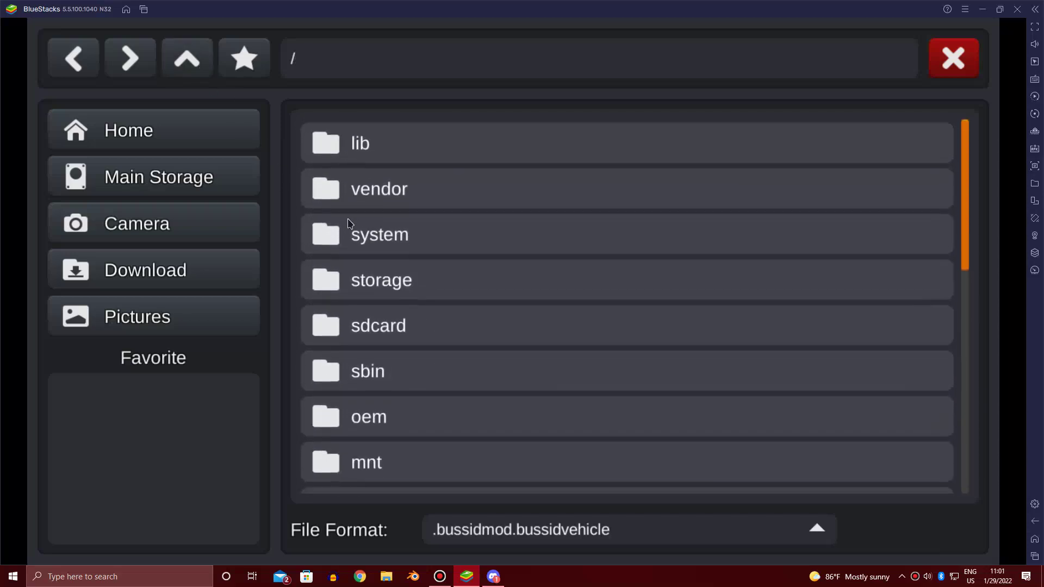
left_click(368, 276)
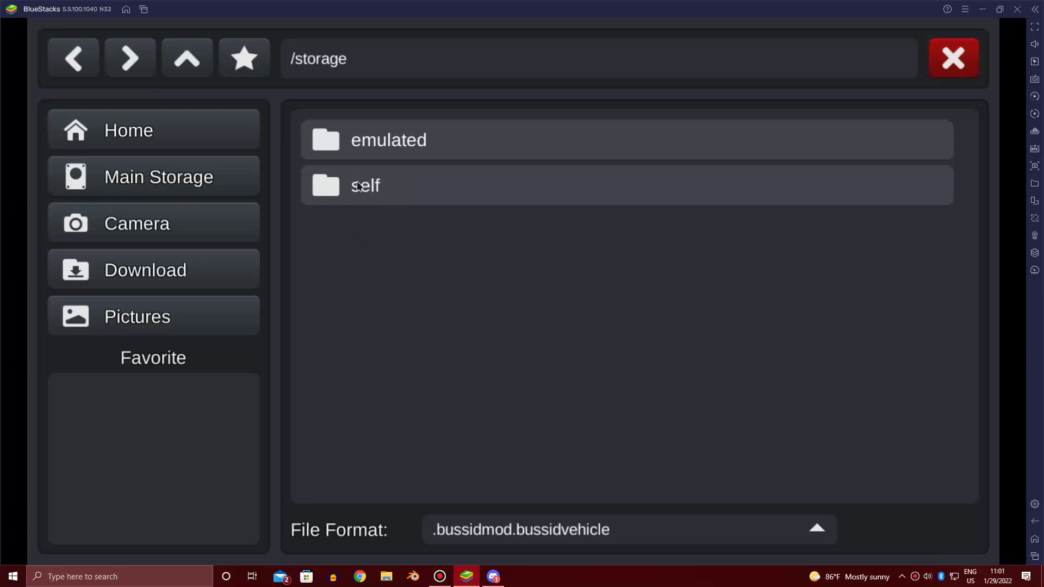
left_click(363, 149)
left_click(182, 59)
left_click(182, 60)
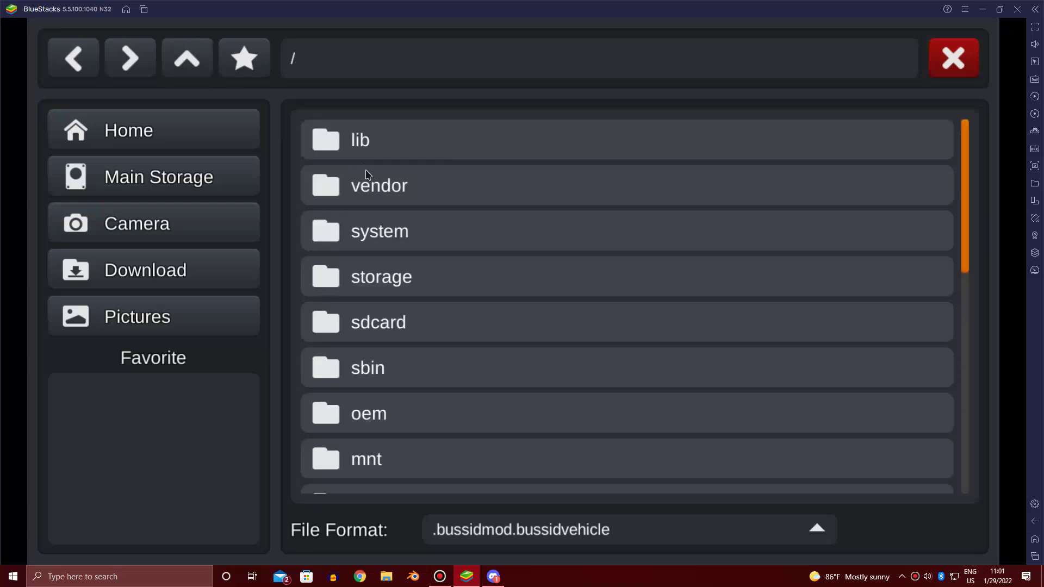
Check the sbin and oem folders for mod files, returning to the top-level directory after each.
left_click(372, 363)
left_click(190, 63)
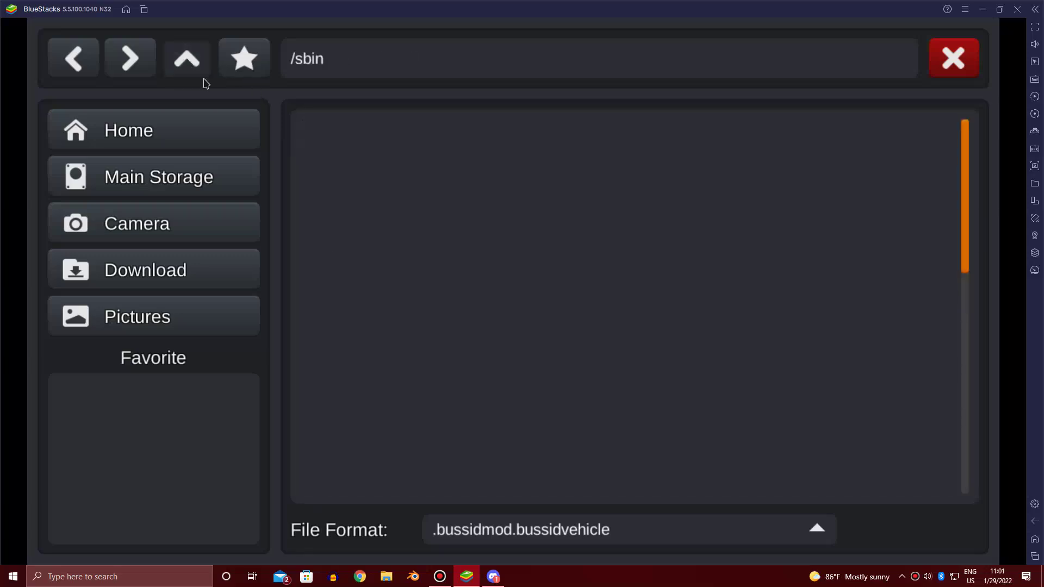
left_click(415, 425)
left_click(196, 60)
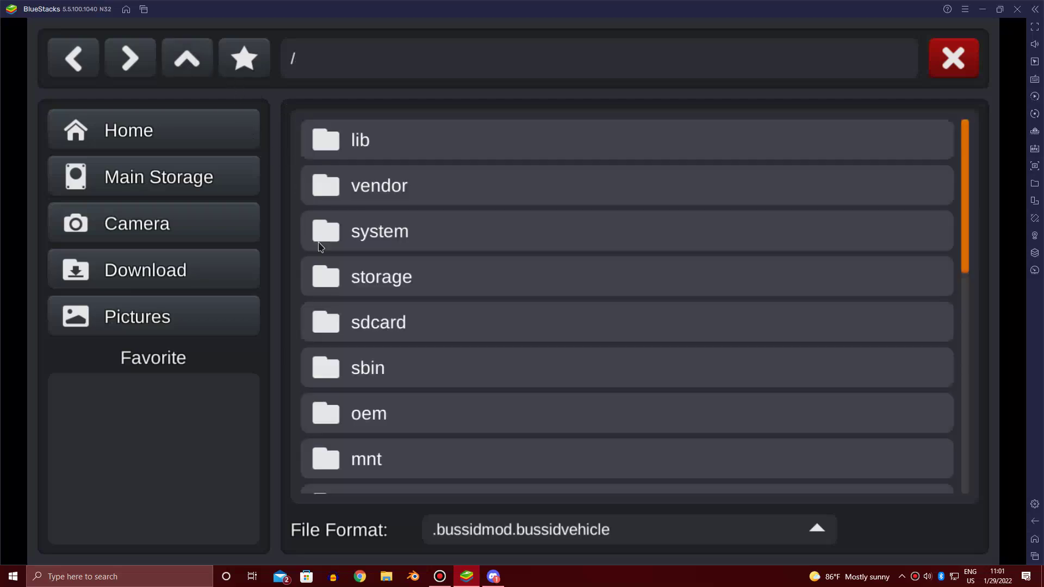
Open the windows folder inside the top-level mnt folder.
left_click(375, 457)
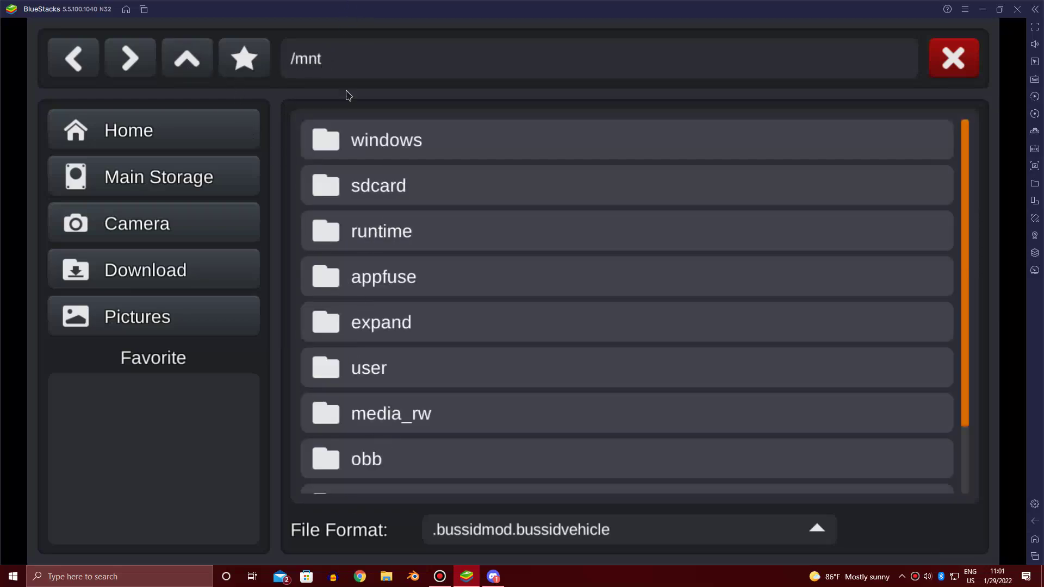
scroll(384, 329, "down", 2)
scroll(385, 333, "up", 3)
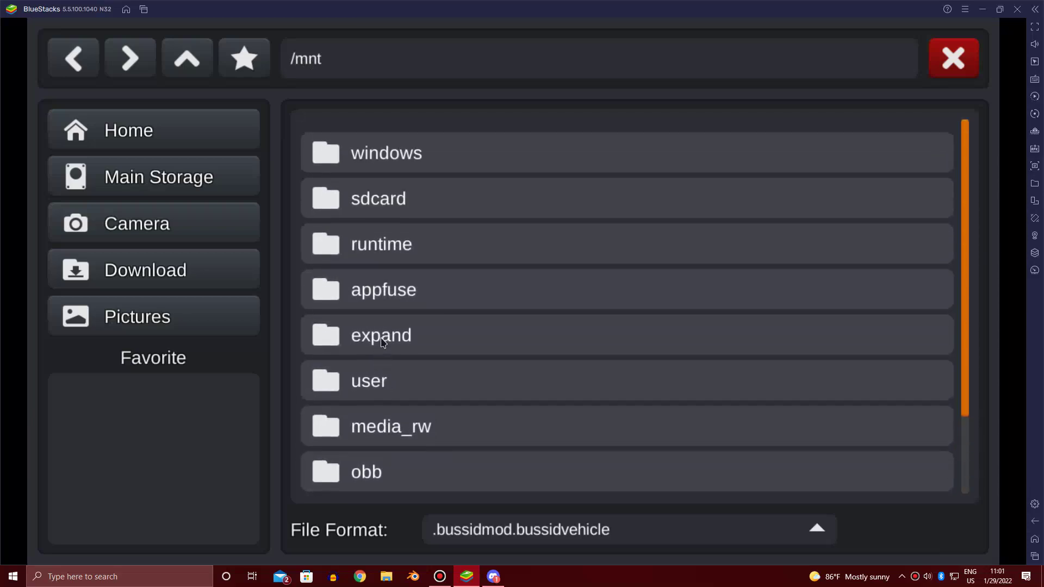
left_click(365, 143)
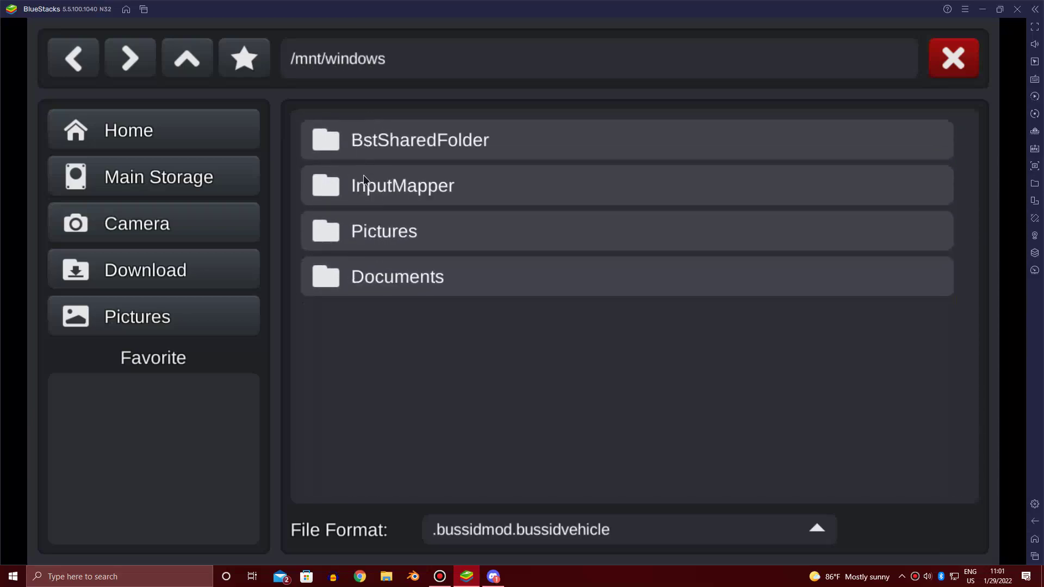
Check InputMapper's UserFiles subfolder and BstSharedFolder for mod files, returning to the windows folder after each.
left_click(371, 191)
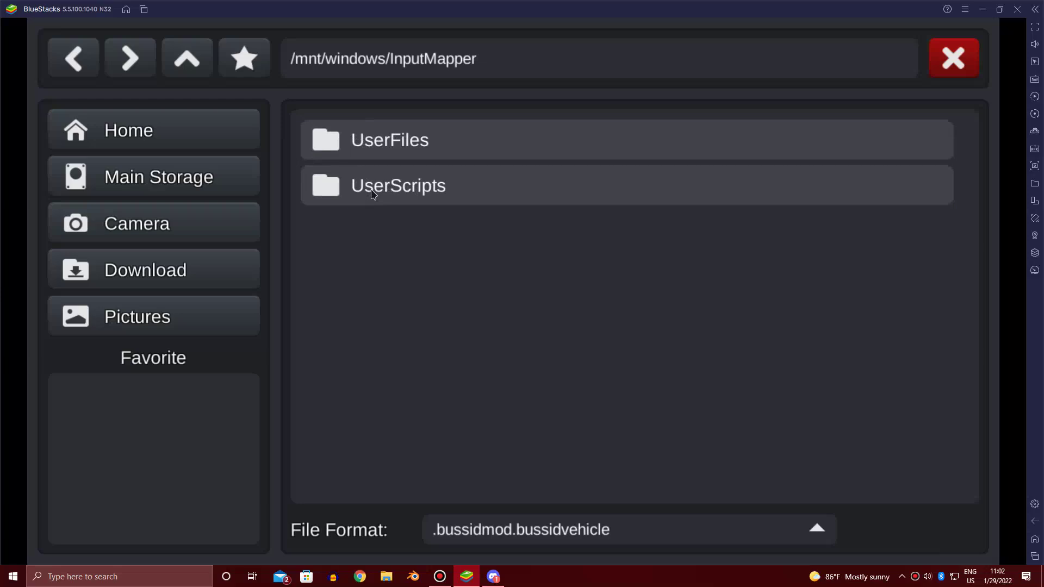
left_click(369, 148)
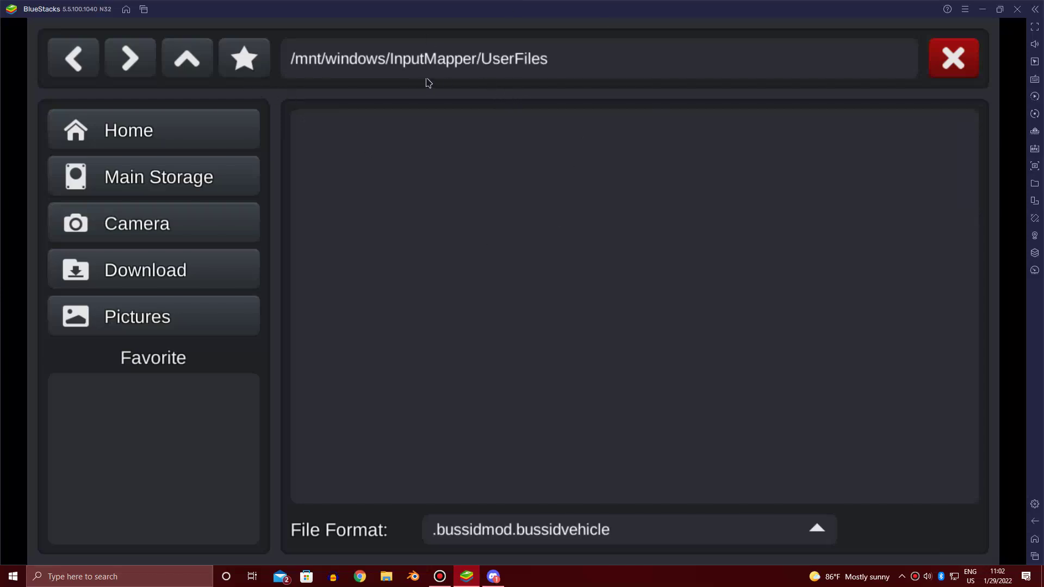
left_click(206, 59)
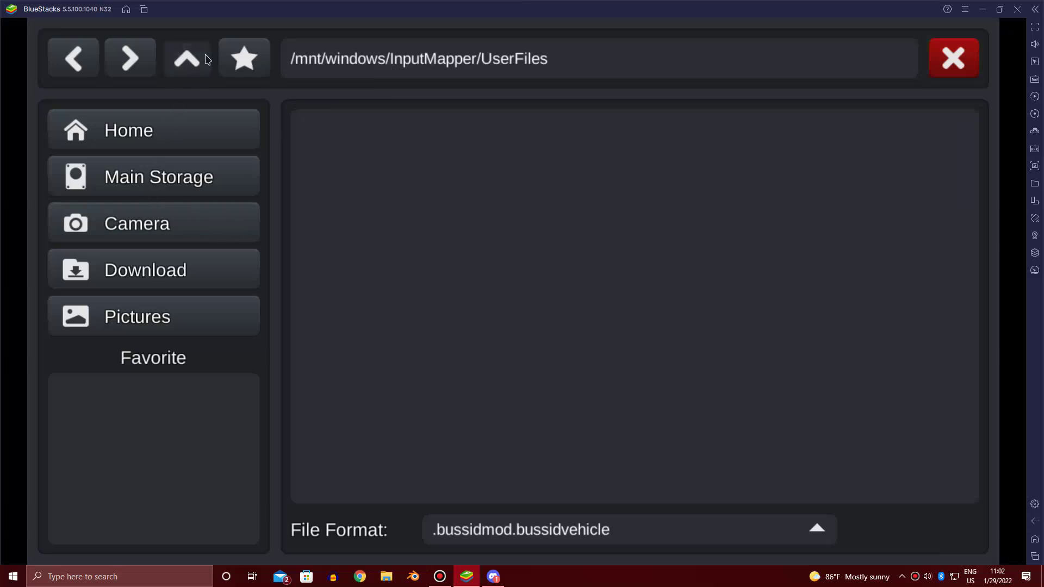
left_click(207, 59)
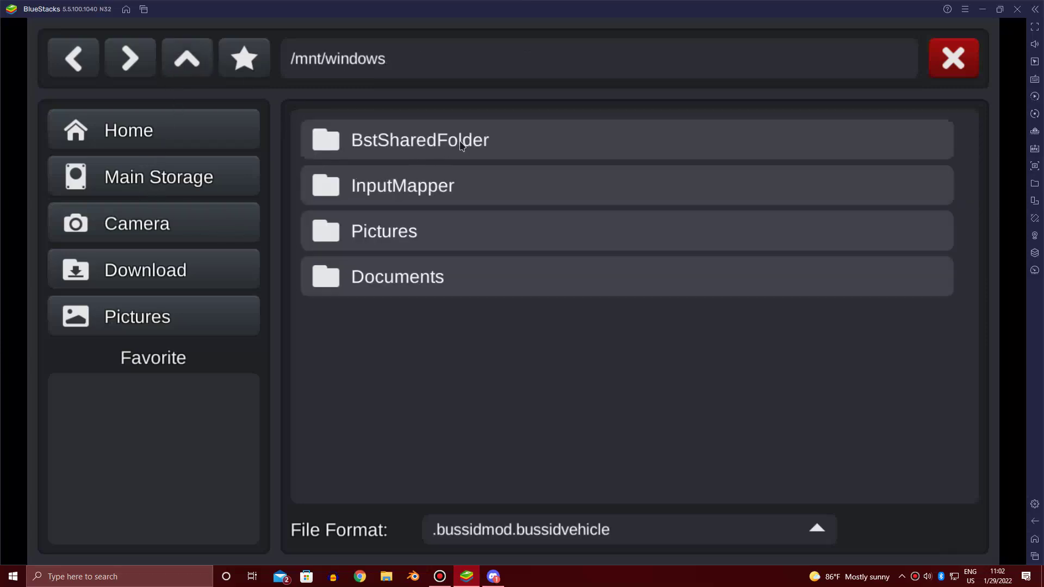
left_click(355, 142)
left_click(199, 69)
Look through the folder list in the windows Pictures folder for mod files, then return to the parent folder.
left_click(411, 291)
left_click(411, 290)
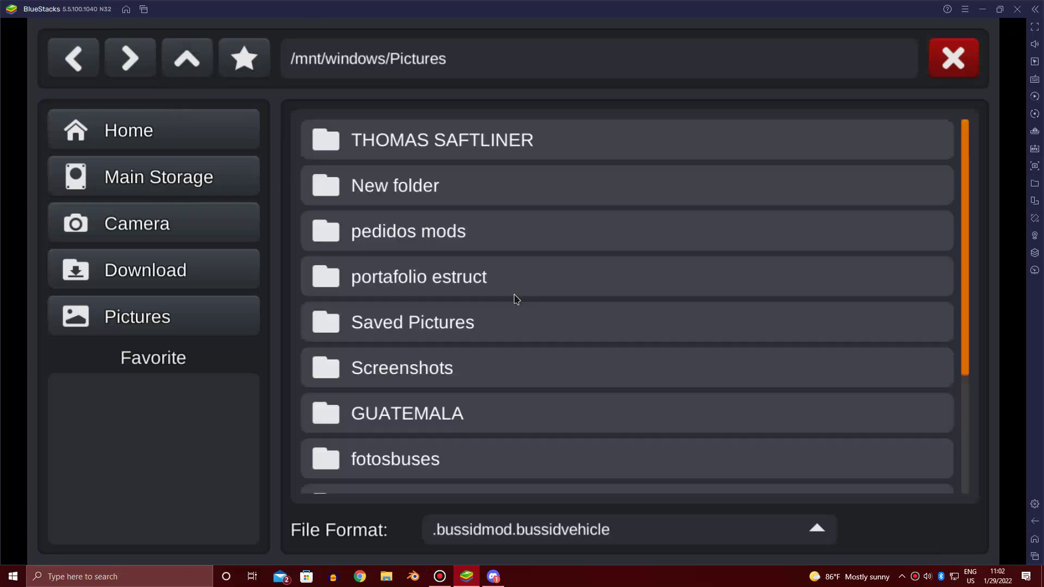
scroll(480, 272, "down", 5)
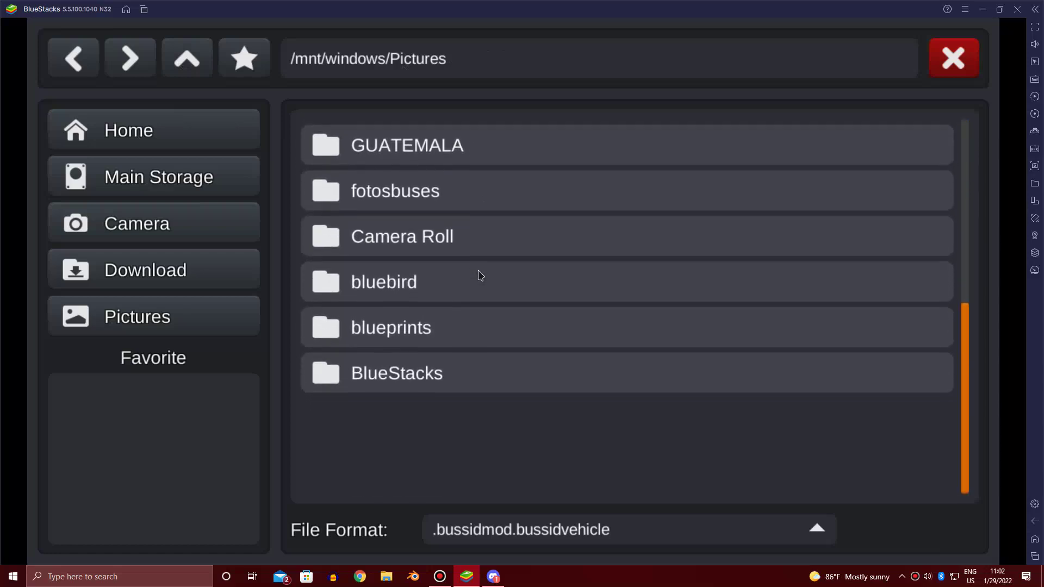
scroll(381, 473, "up", 2)
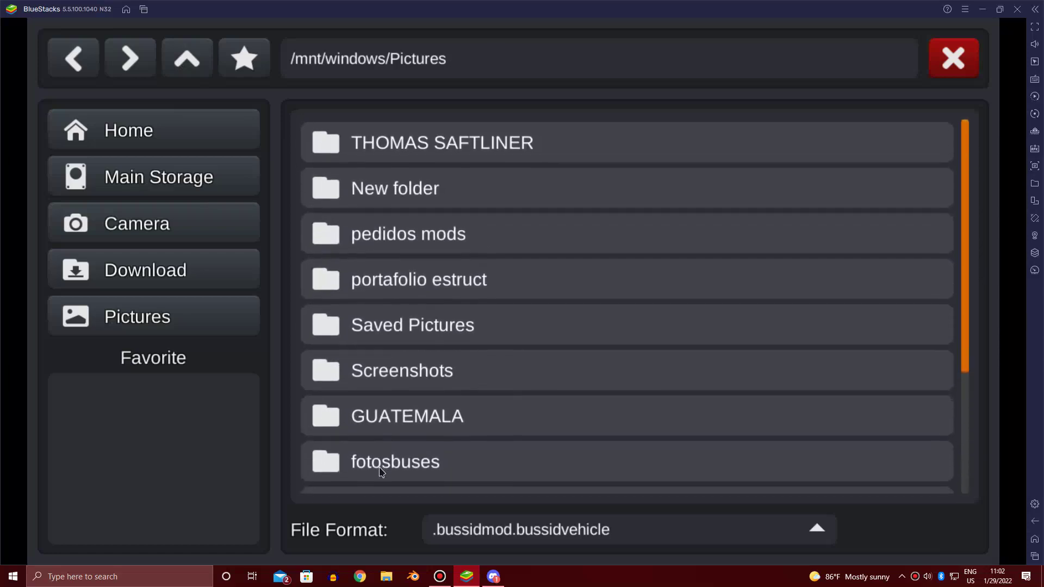
scroll(378, 465, "down", 5)
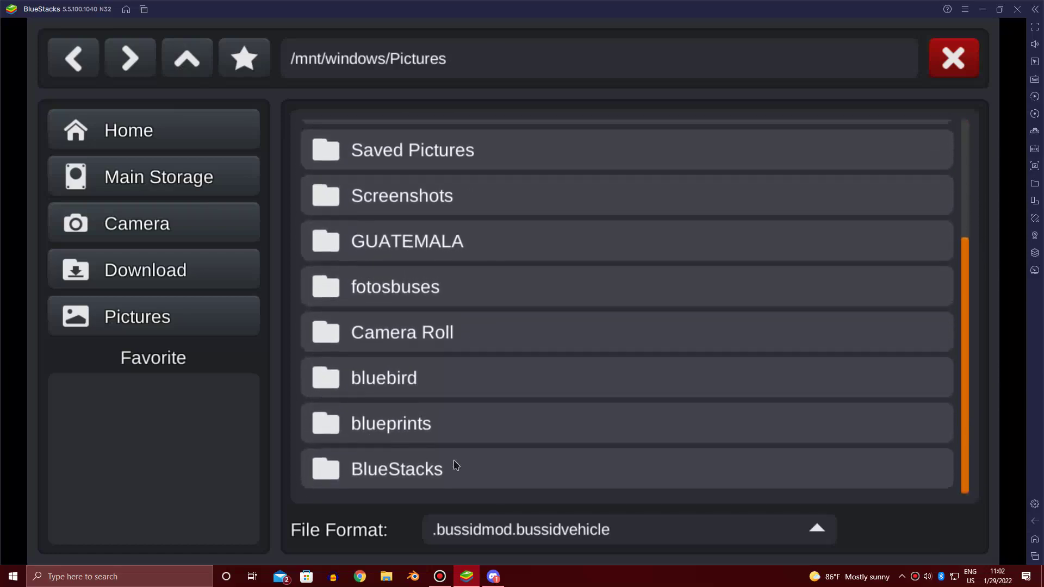
scroll(431, 460, "up", 4)
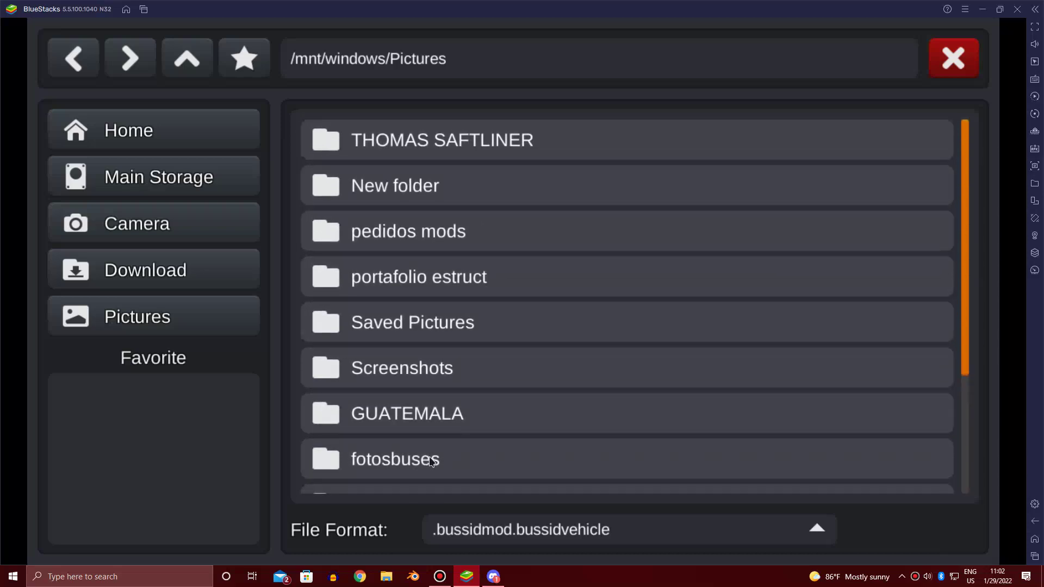
scroll(431, 461, "down", 3)
scroll(431, 461, "down", 2)
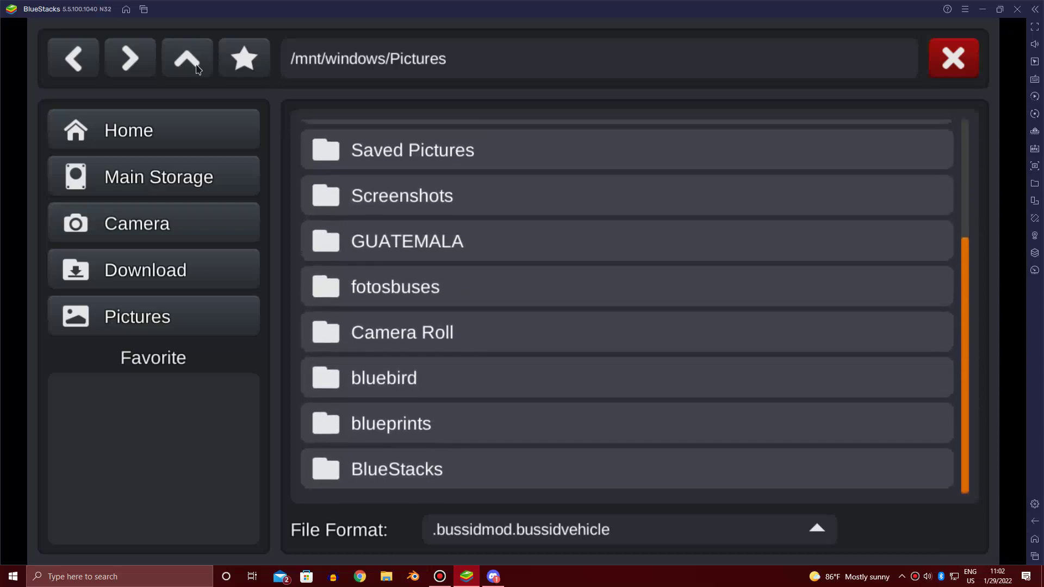
left_click(185, 66)
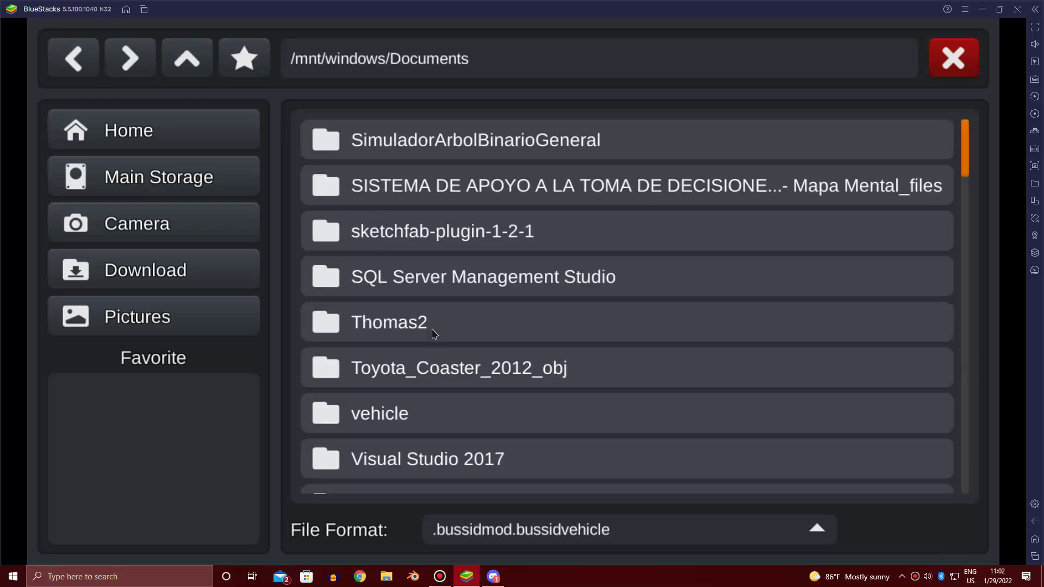
Choose Wayne Lifeguard bussid .bussidmod in the windows Documents folder for import, then decline overriding the mod already in the list.
scroll(434, 334, "down", 10)
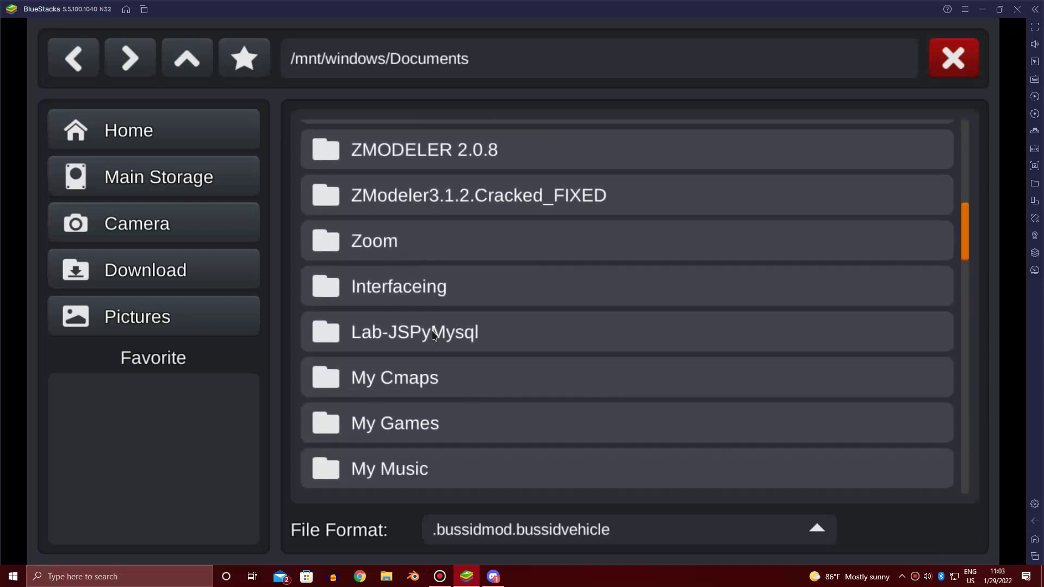
scroll(434, 334, "down", 10)
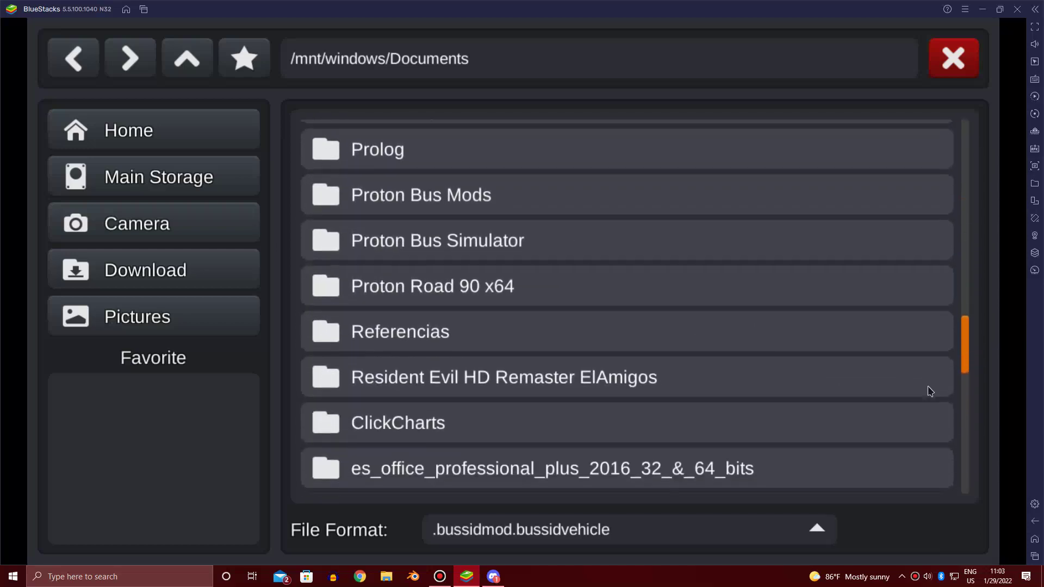
left_click_drag(964, 373, 977, 512)
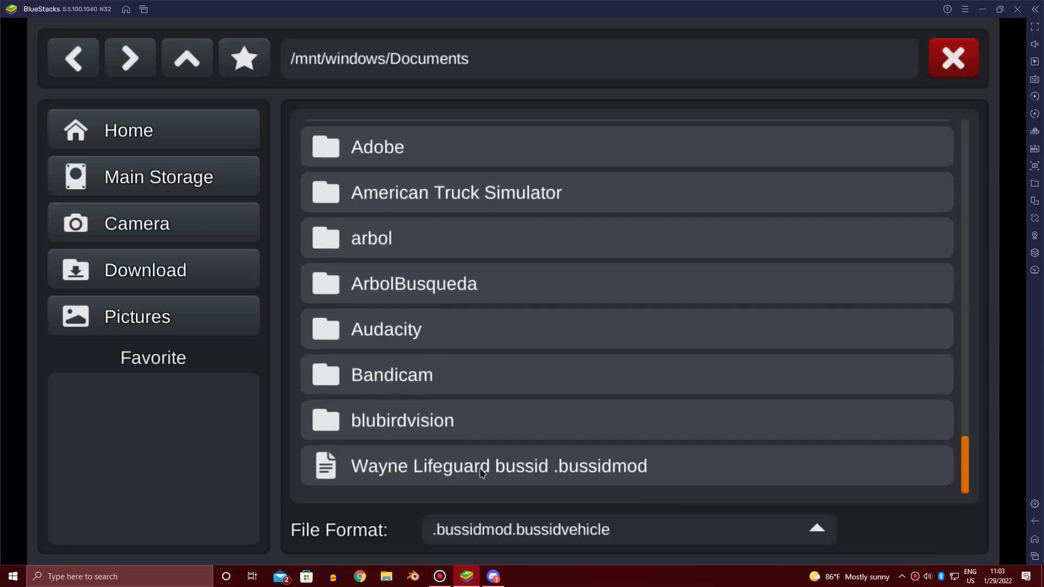
left_click(364, 475)
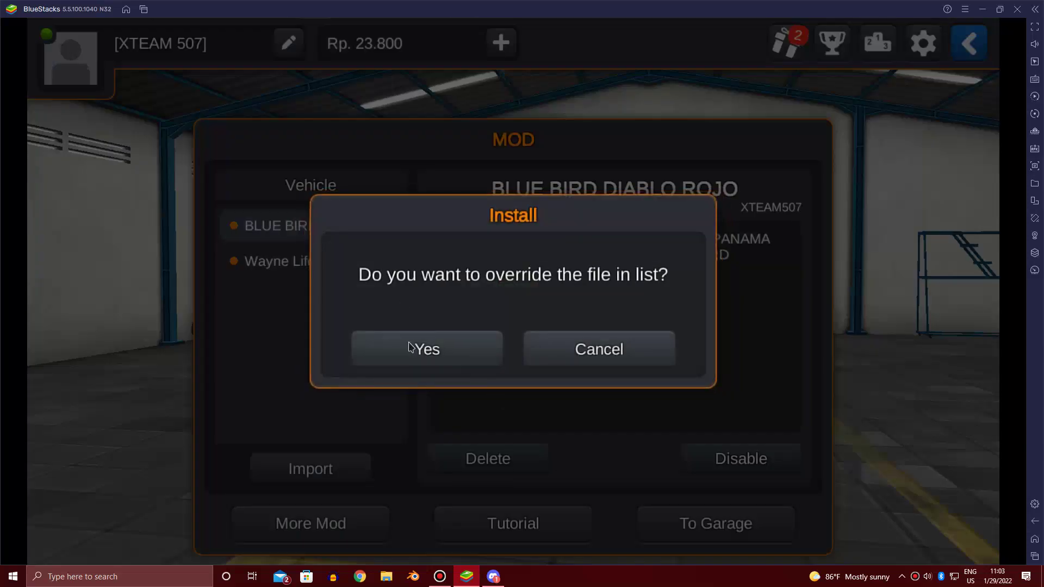
left_click(577, 349)
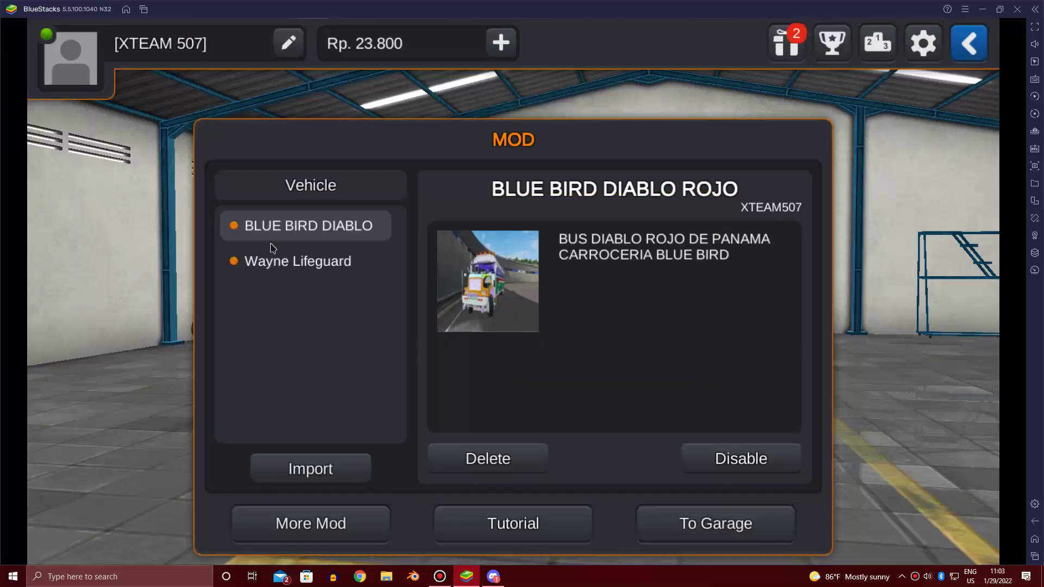
Select the Wayne Lifeguard mod in the vehicle list and go to the garage.
left_click(288, 268)
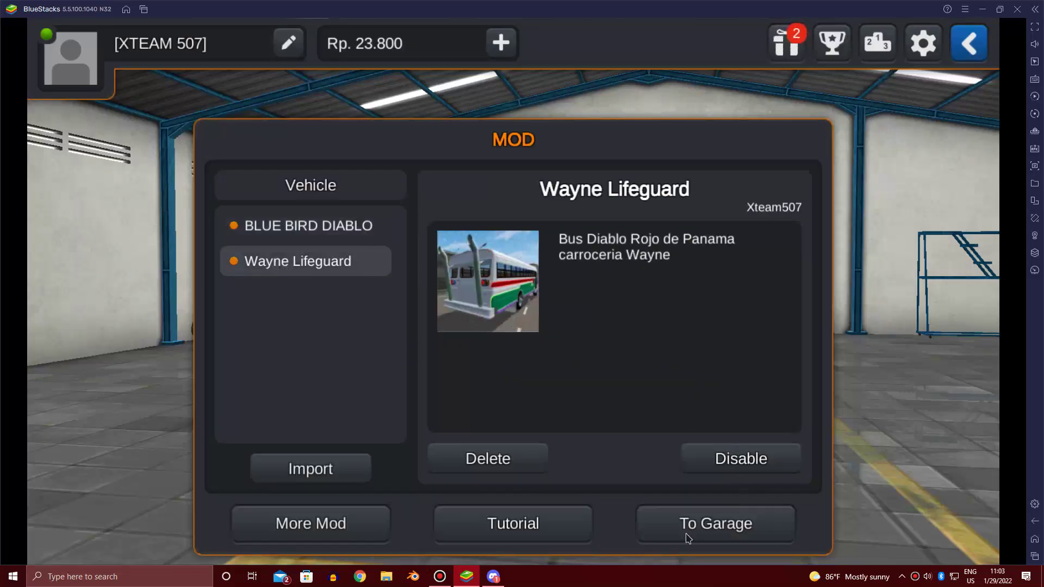
left_click(714, 527)
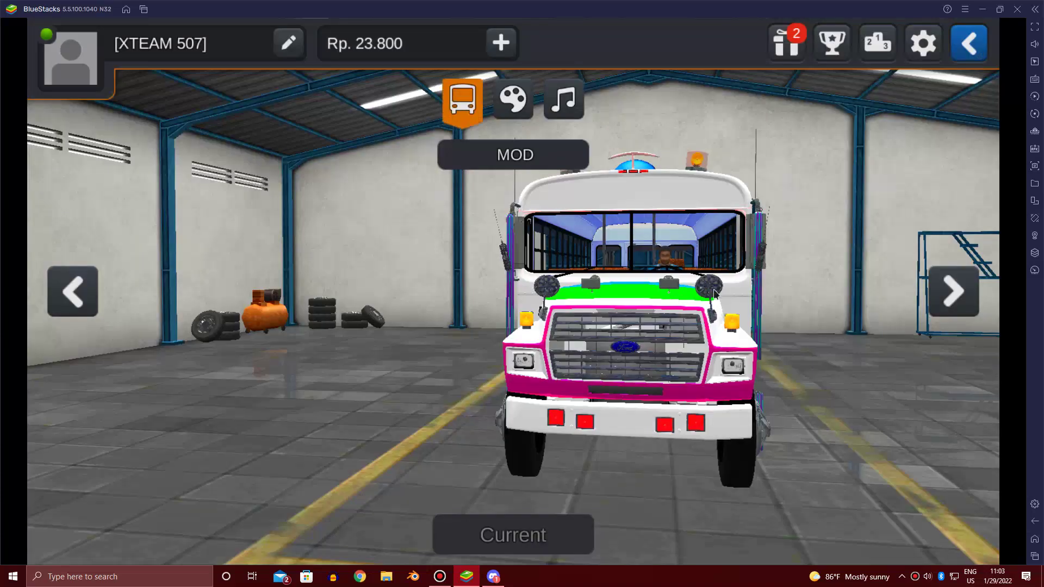
View the next bus in the garage, then examine the active modded bus from different angles in the main menu.
left_click(953, 304)
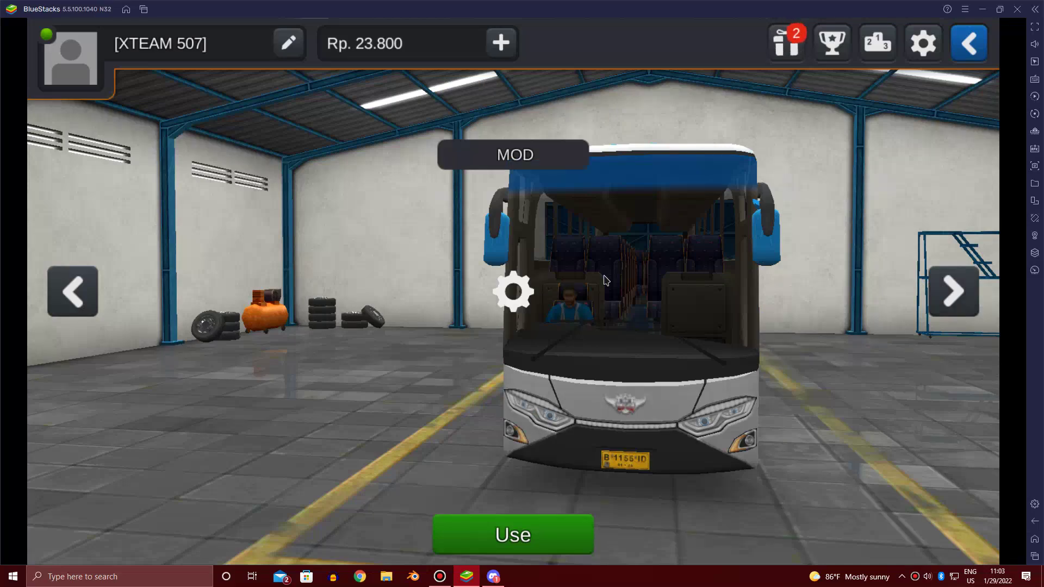
left_click_drag(604, 276, 526, 278)
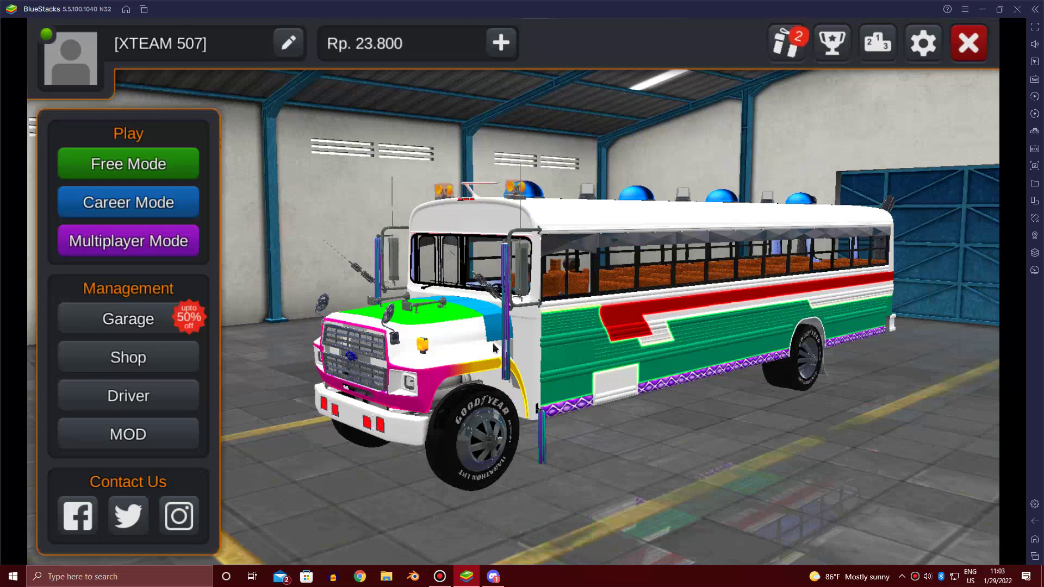
left_click_drag(493, 343, 559, 330)
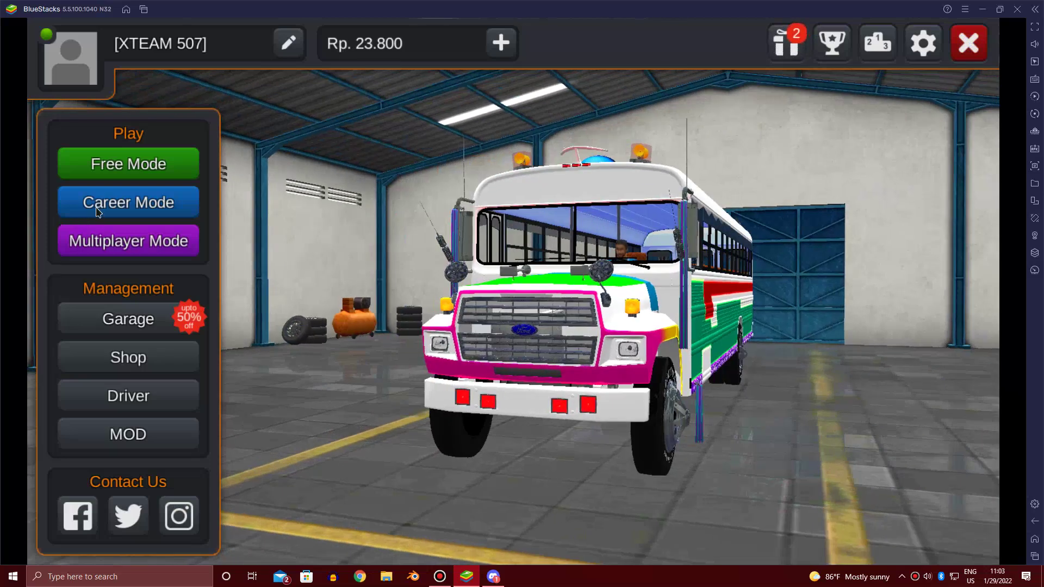
Start a Career Mode trip from Pel. Bakauheni to Bandar Lampung and dismiss the advertisement.
left_click(98, 211)
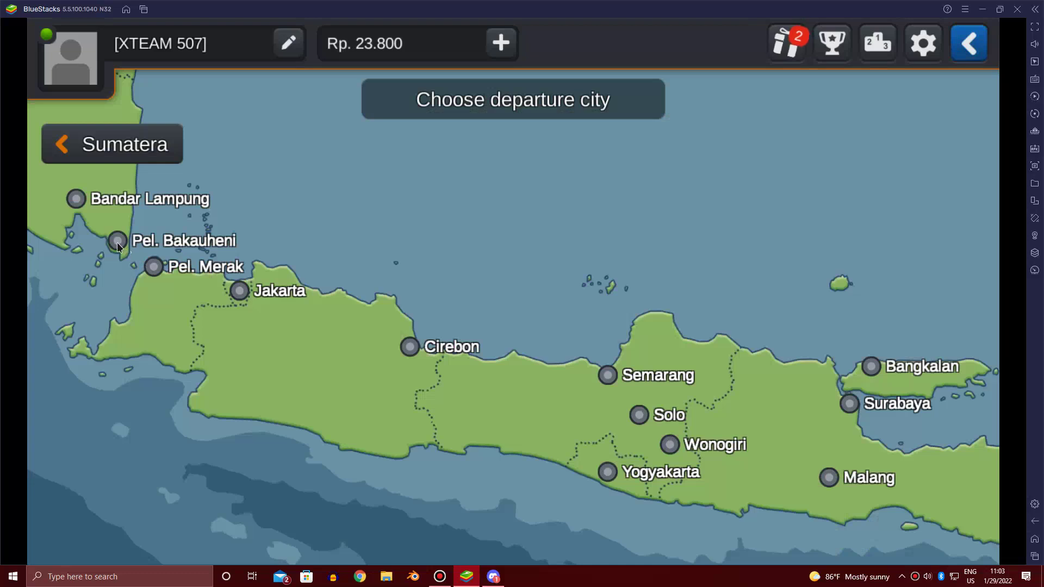
left_click(118, 243)
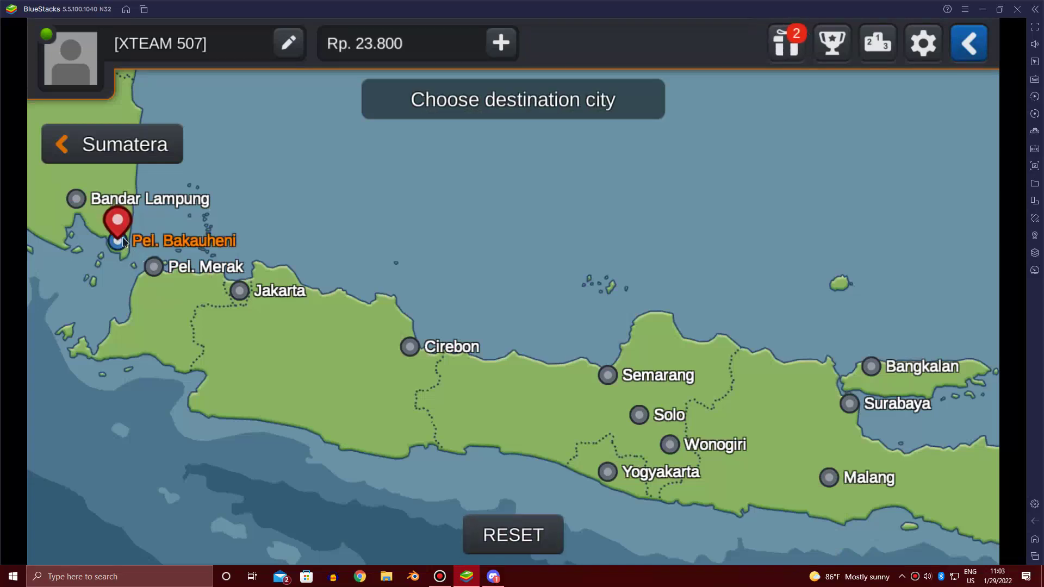
left_click(77, 199)
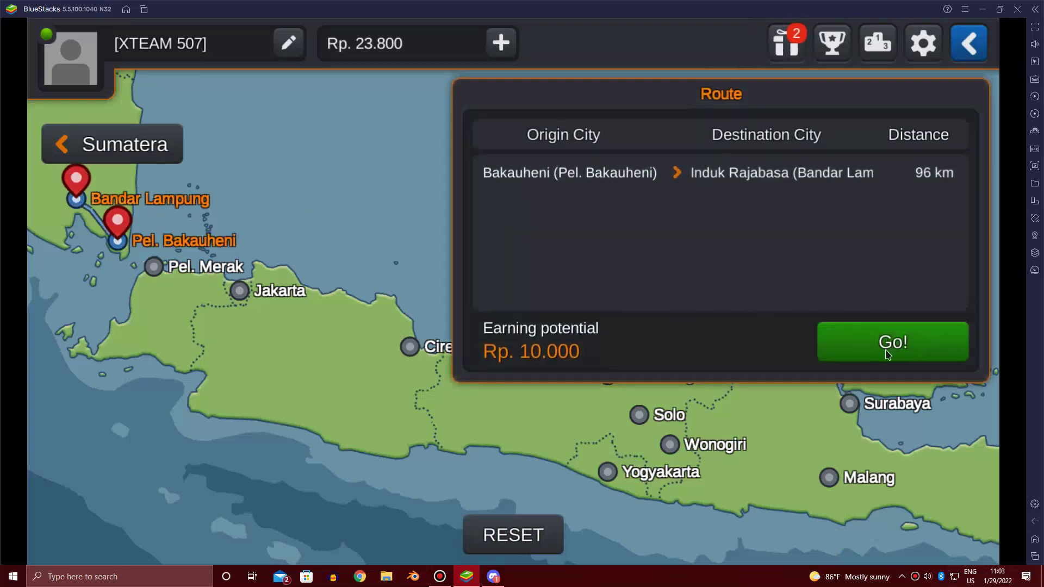
left_click(887, 355)
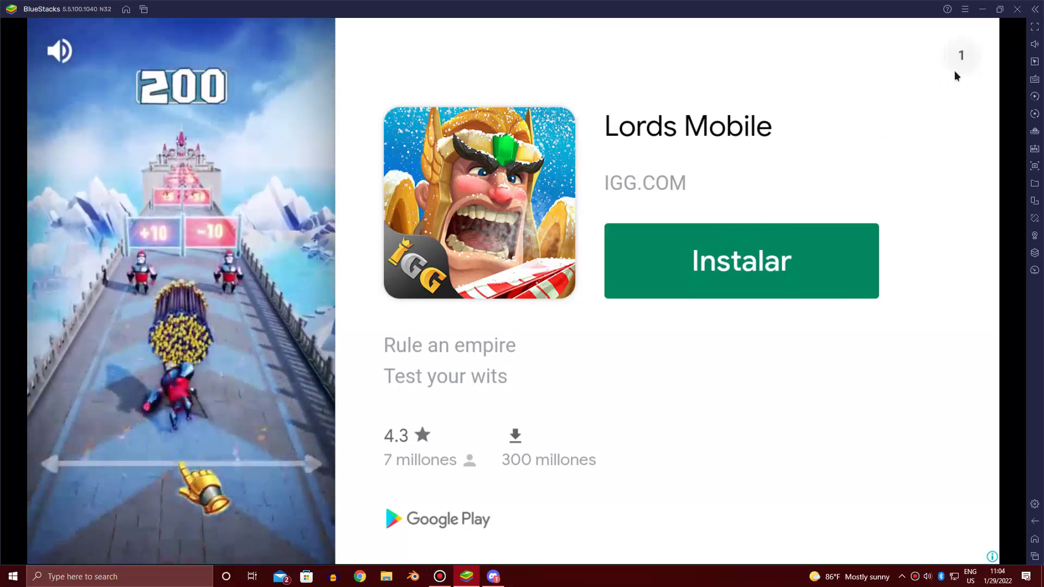
left_click(959, 59)
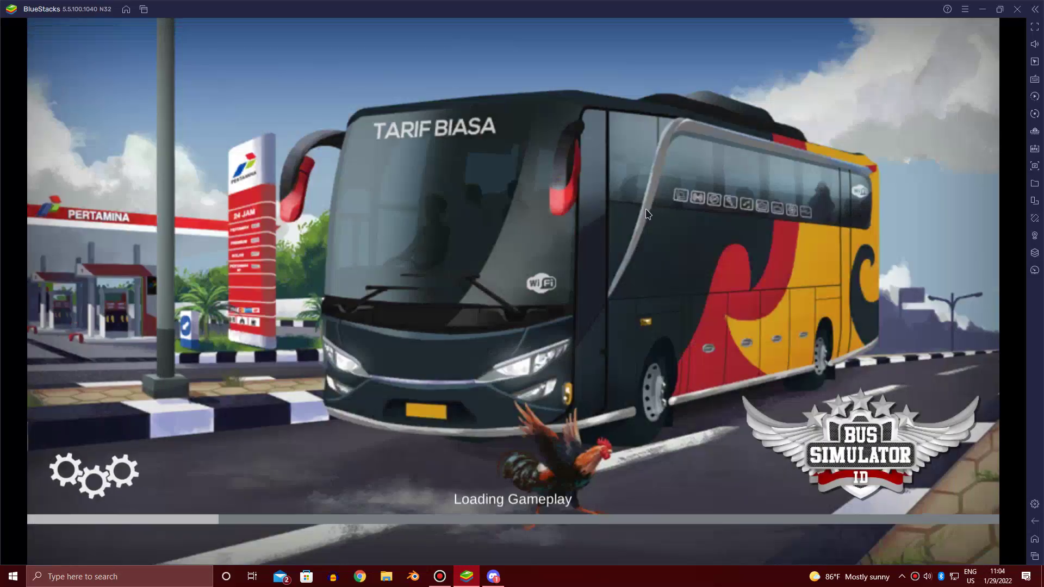